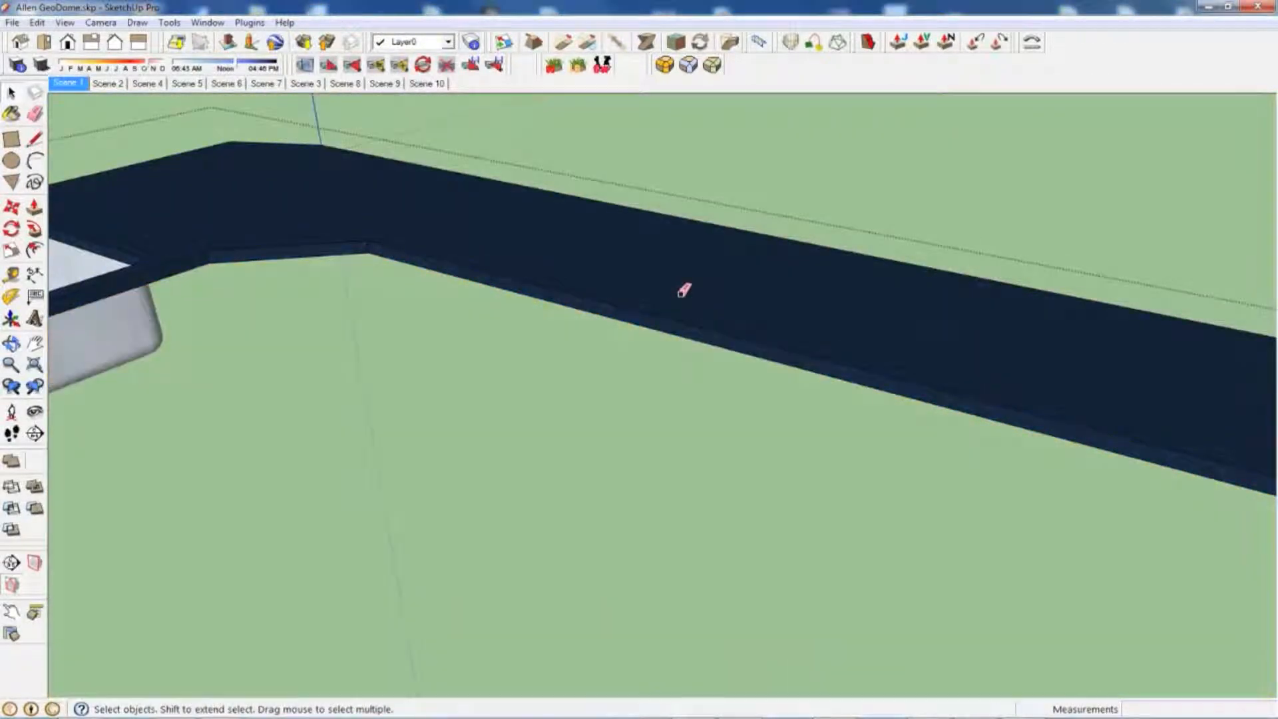
# Step: Try erasing the long upper front edge of the countertop with the Eraser and undo the erasure
pyautogui.click(34, 114)
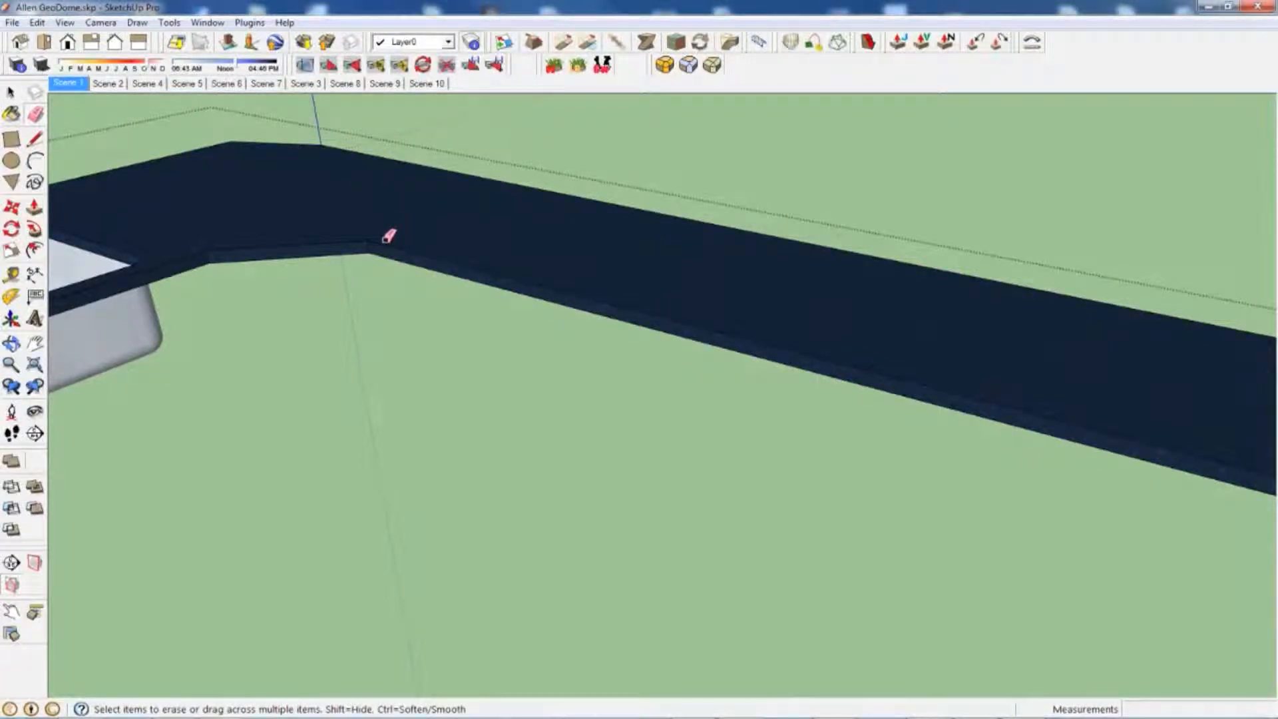
pyautogui.scroll(2, 426, 243)
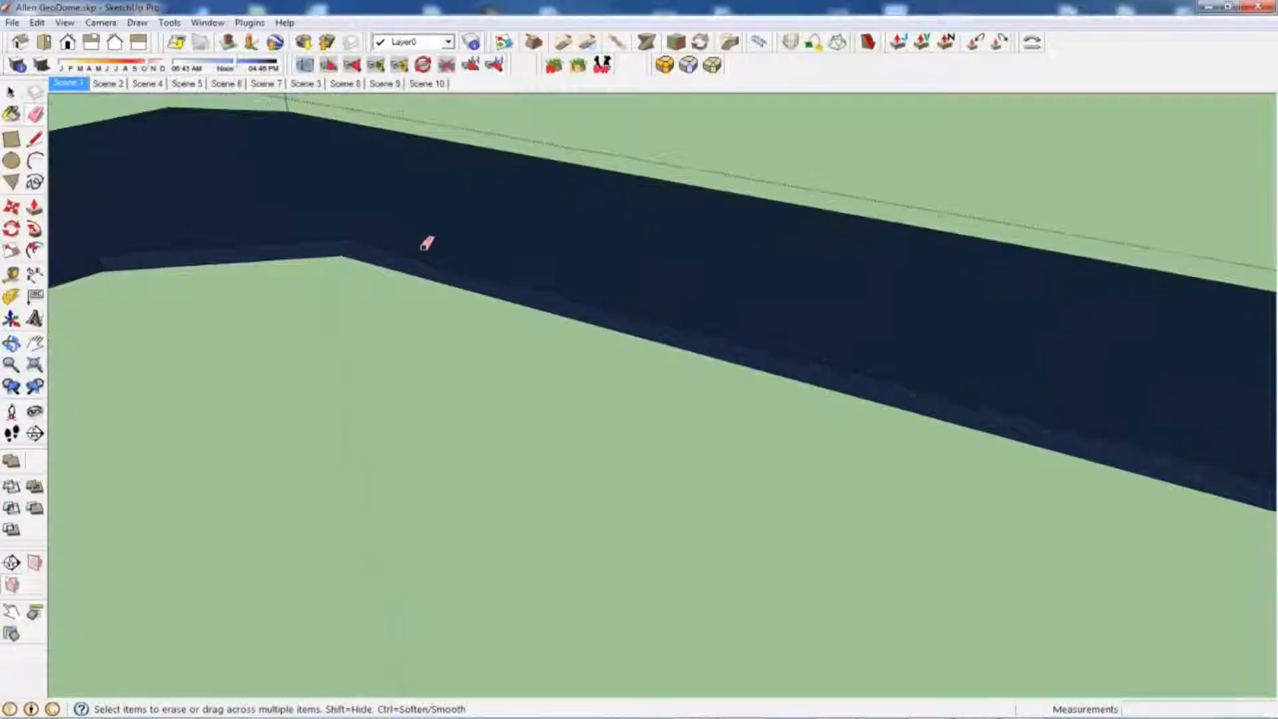
pyautogui.click(419, 251)
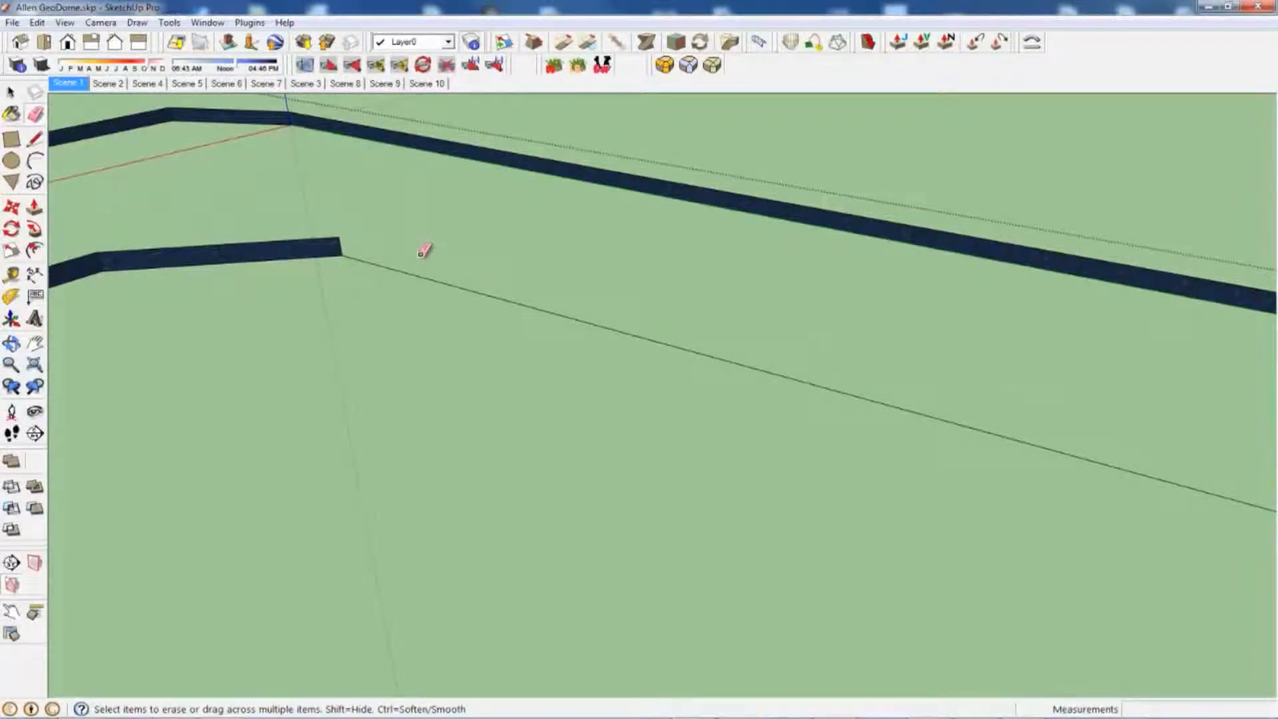
pyautogui.hotkey('ctrl', 'z')
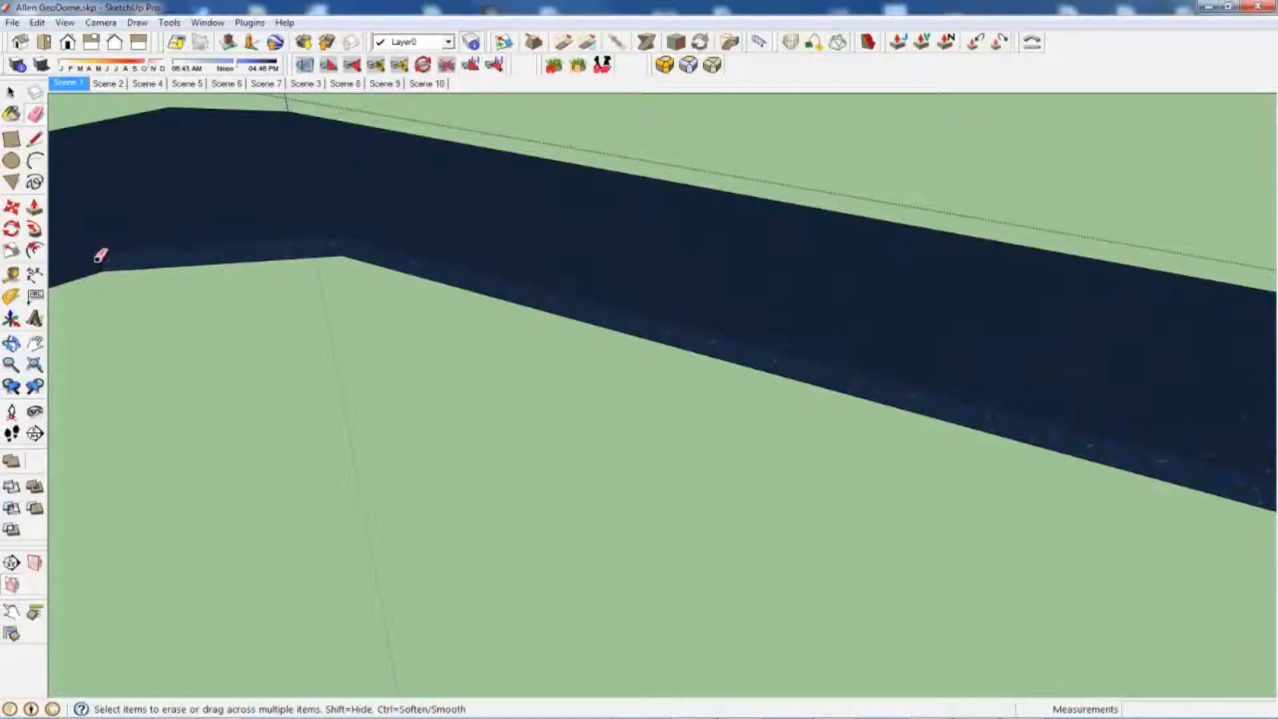
# Step: Draw a tangent arc of about 1/2" radius across the upper front corner of the countertop's end face
pyautogui.scroll(6, 99, 261)
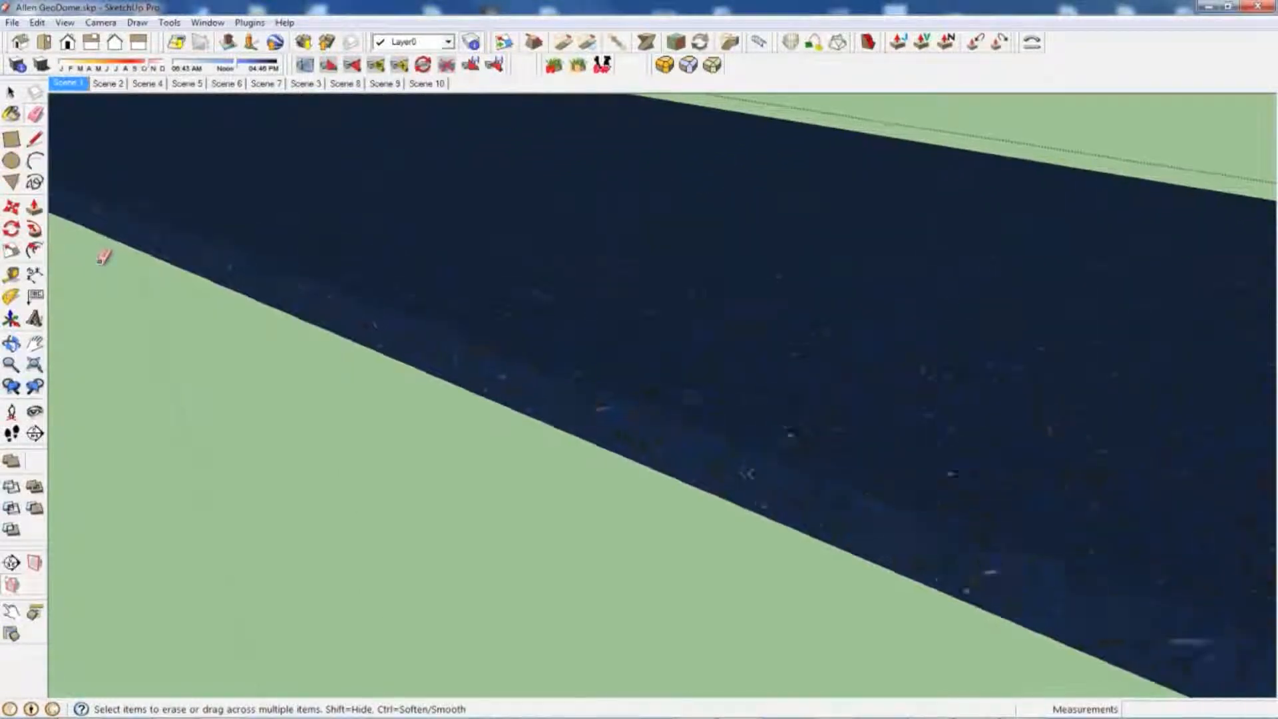
pyautogui.scroll(-5, 103, 258)
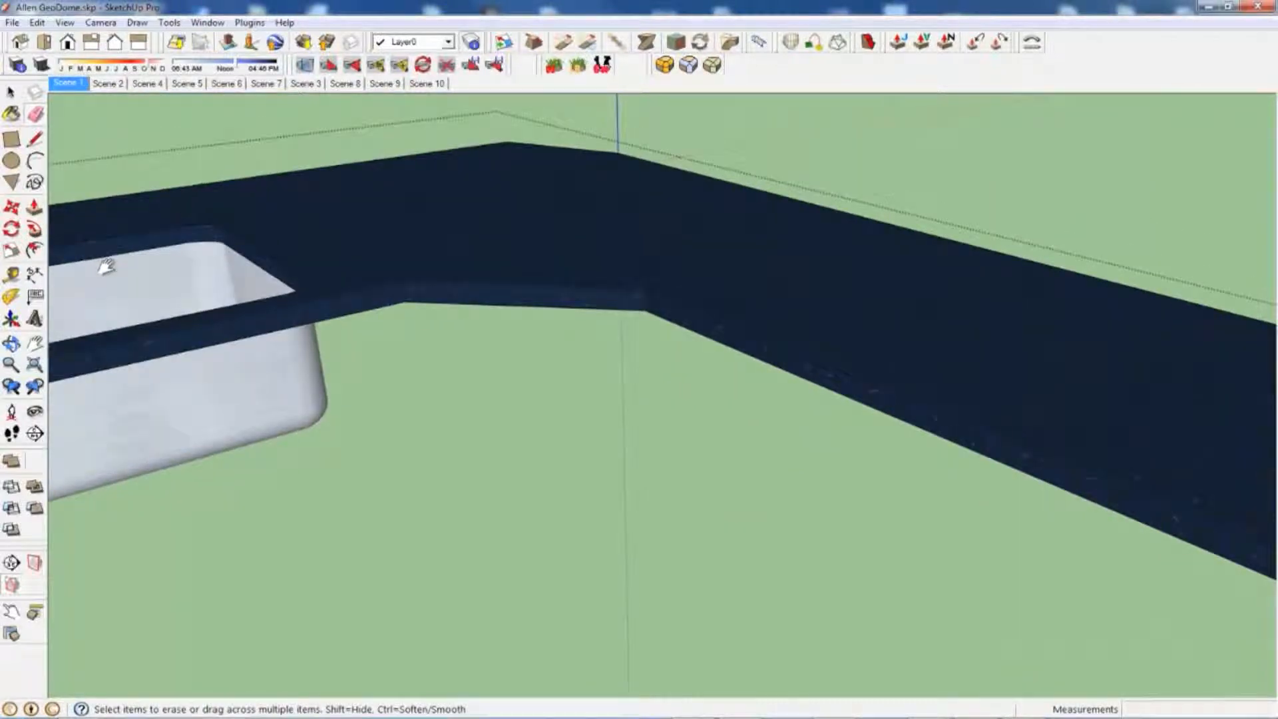
pyautogui.keyDown('shift'); pyautogui.moveTo(622, 340); pyautogui.dragTo(602, 283, button='middle'); pyautogui.keyUp('shift')
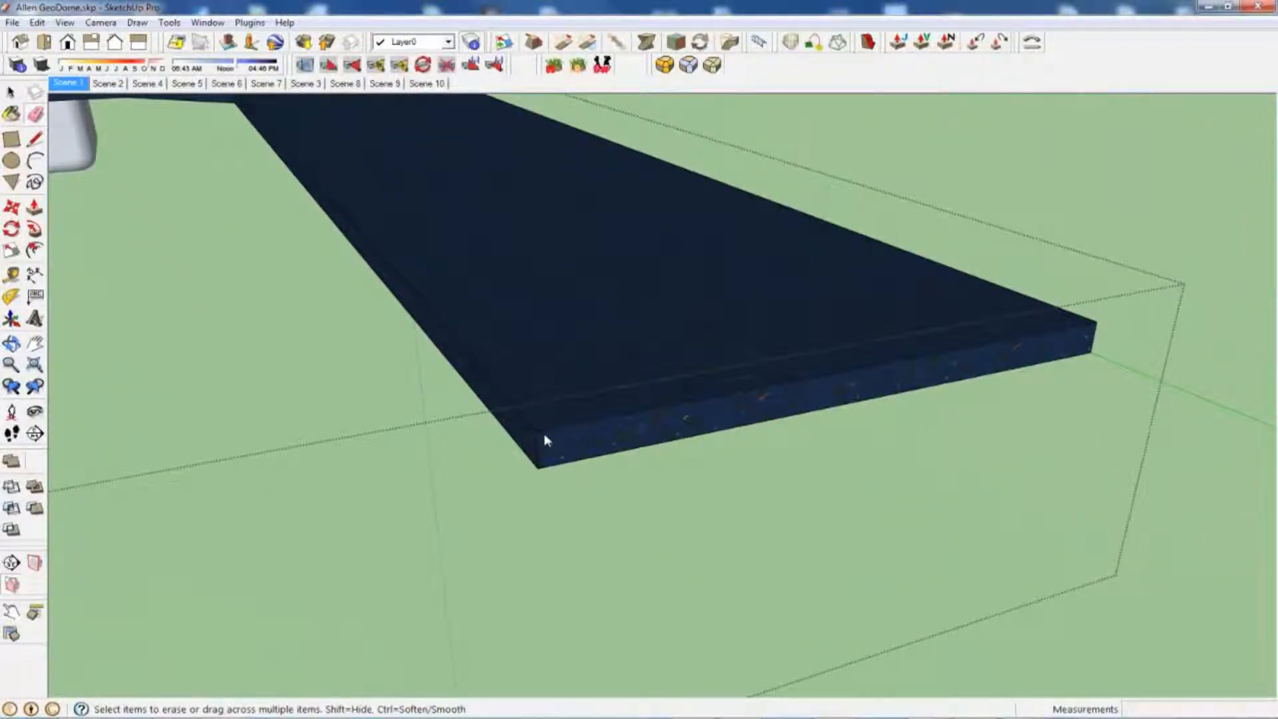
pyautogui.click(35, 161)
pyautogui.scroll(3, 499, 399)
pyautogui.scroll(2, 497, 401)
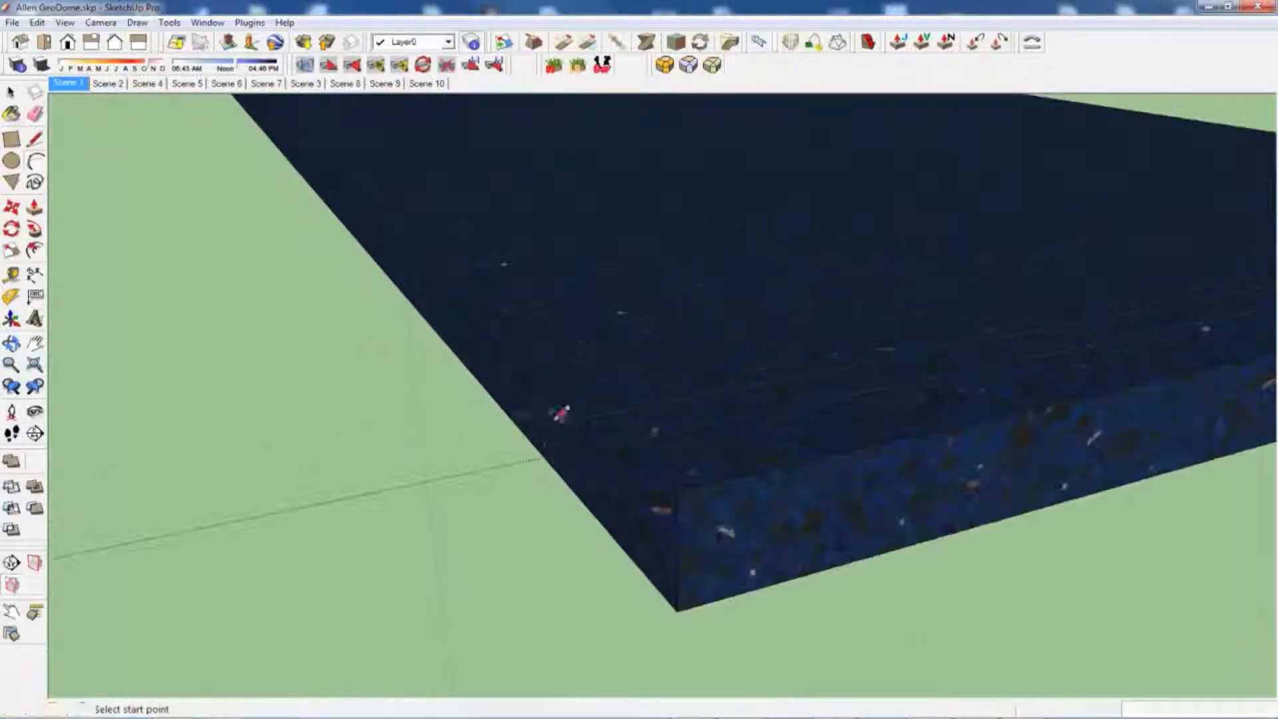
pyautogui.click(678, 540)
pyautogui.click(733, 477)
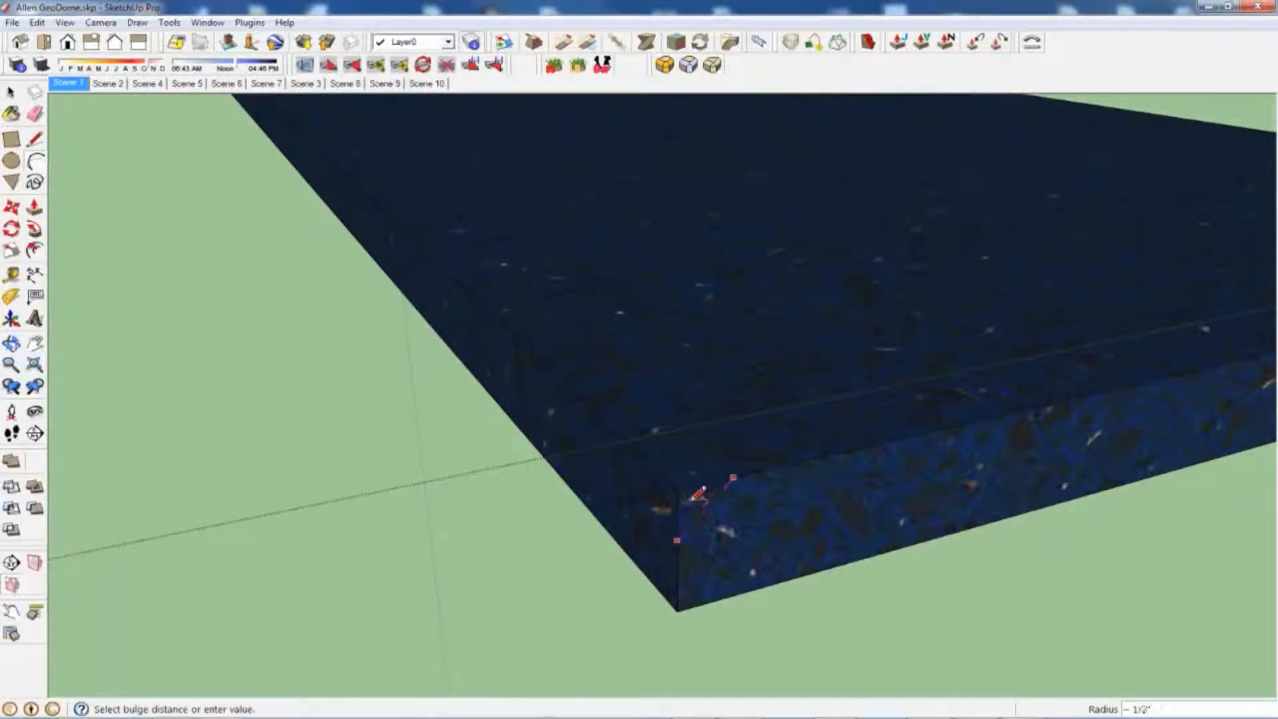
pyautogui.scroll(3, 694, 505)
pyautogui.doubleClick(690, 503)
pyautogui.scroll(-4, 690, 503)
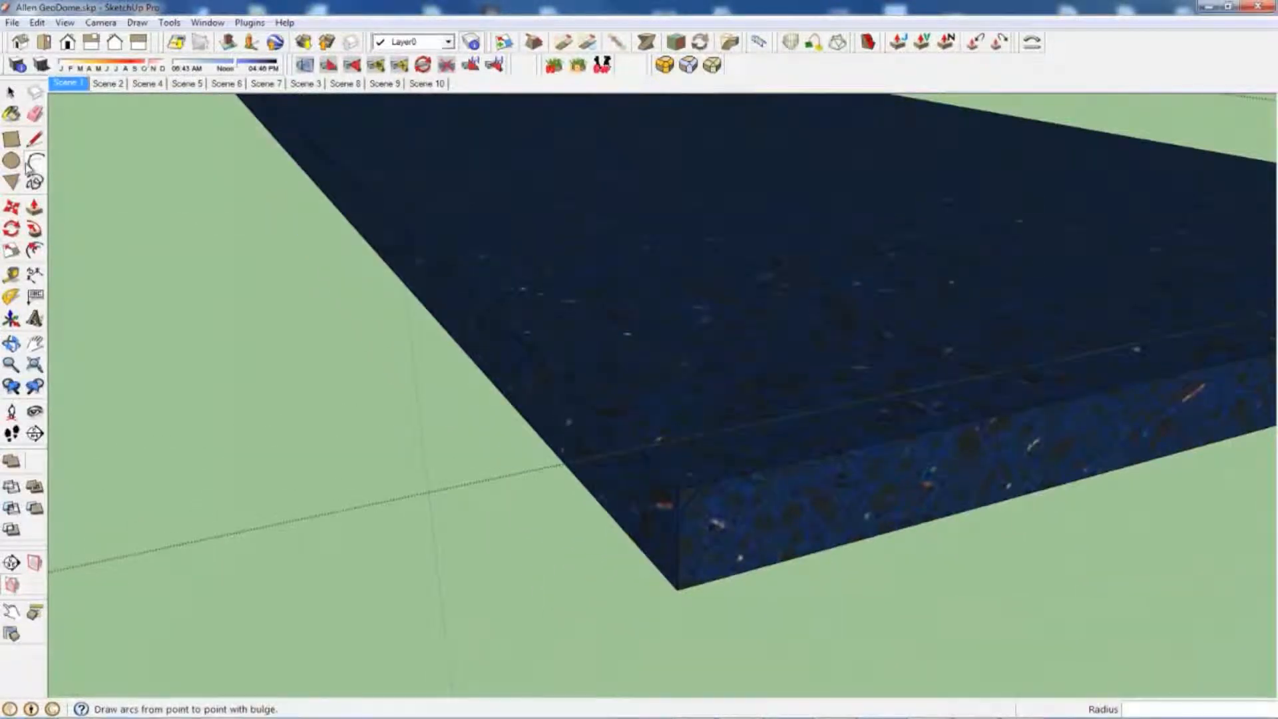
# Step: Cut the corner profile along the countertop's upper edge with Follow Me, around the front, the far end and the back behind the sink
pyautogui.press('p')
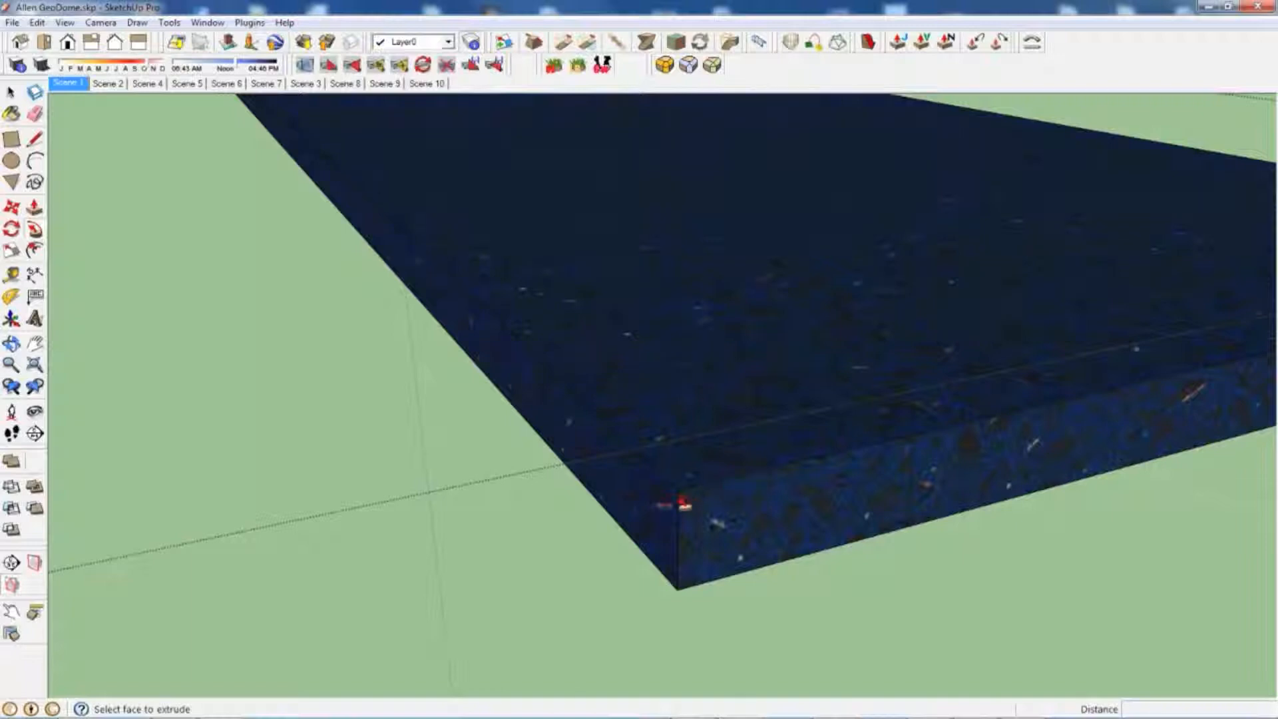
pyautogui.click(690, 502)
pyautogui.keyDown('shift'); pyautogui.moveTo(521, 276); pyautogui.dragTo(546, 394, button='middle'); pyautogui.keyUp('shift')
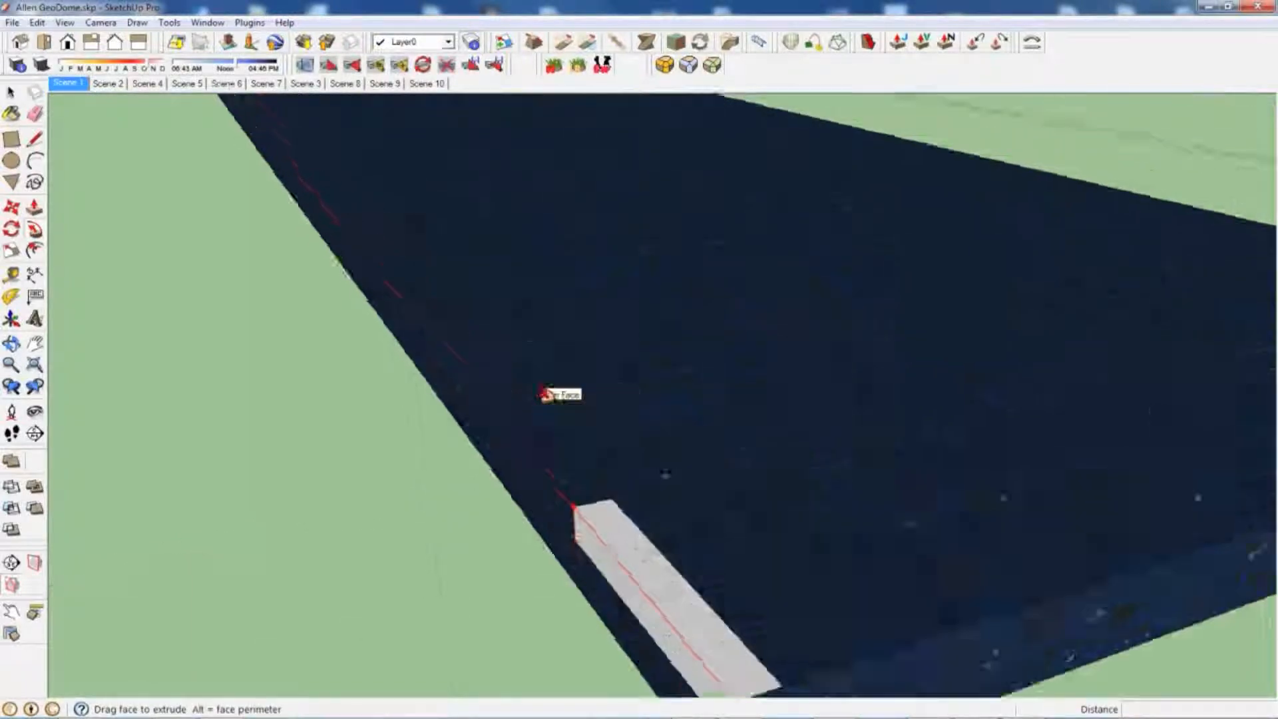
pyautogui.scroll(-10, 546, 395)
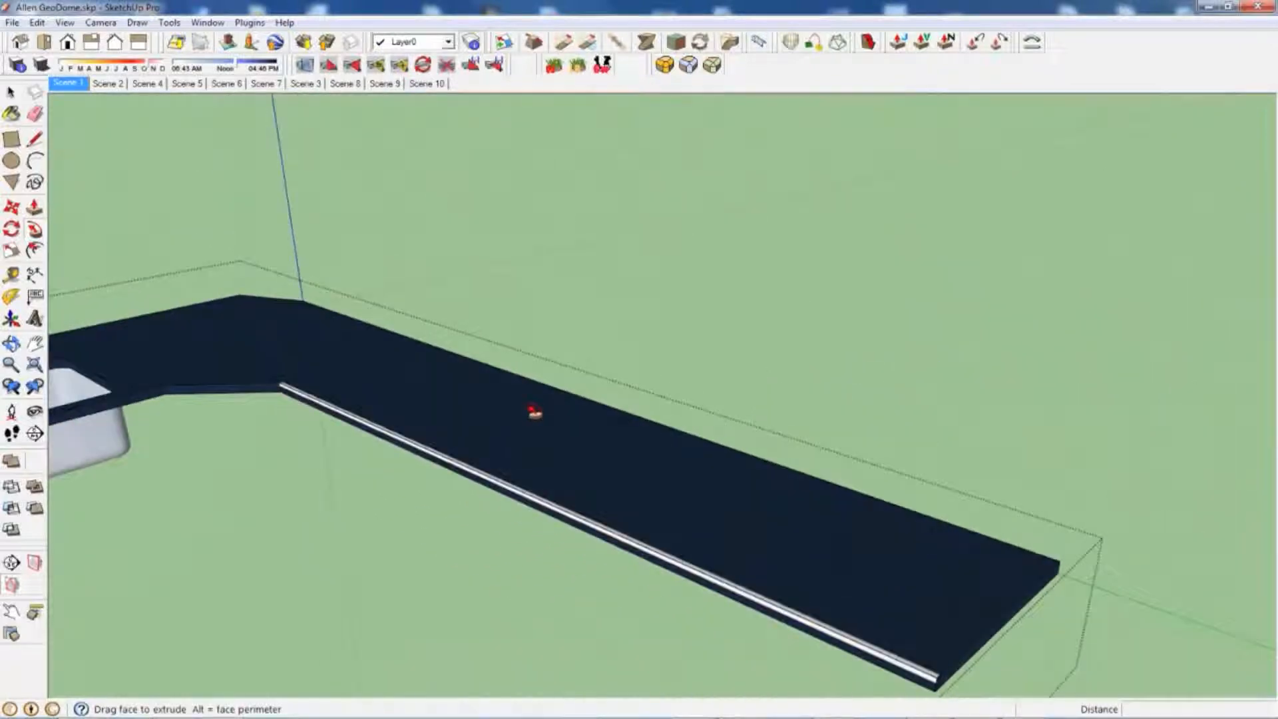
pyautogui.scroll(4, 228, 399)
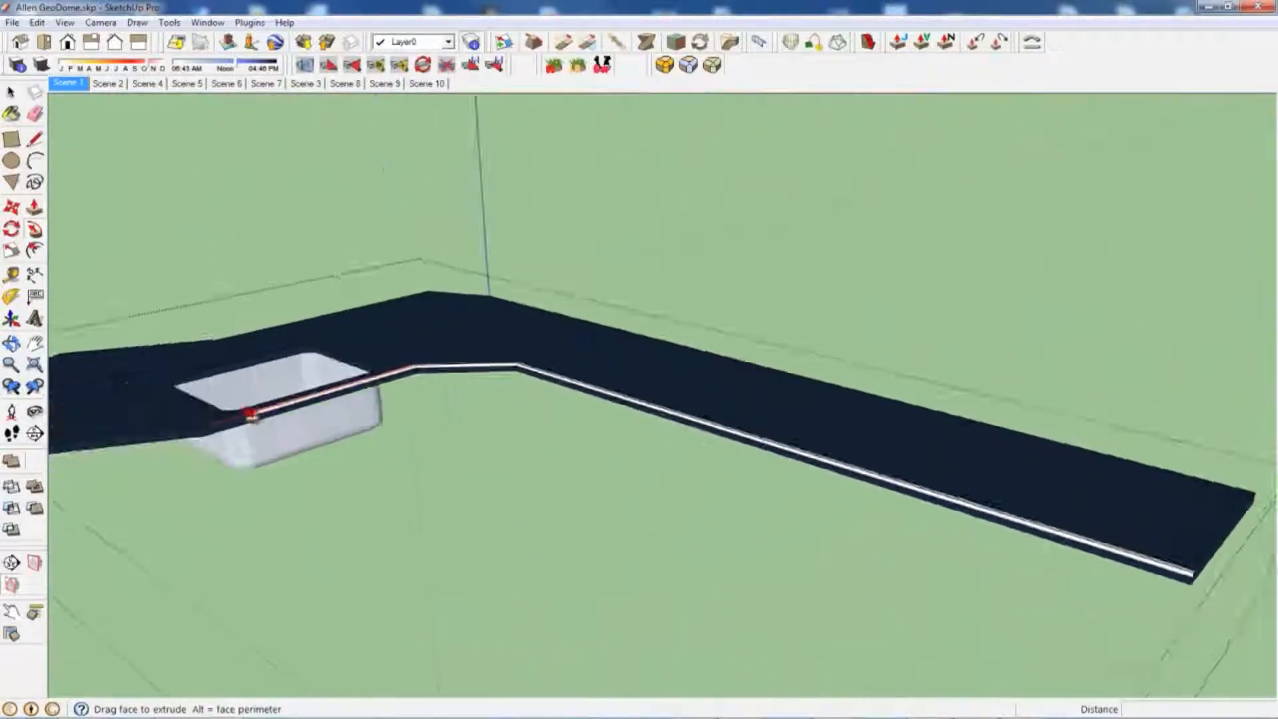
pyautogui.keyDown('shift'); pyautogui.moveTo(248, 420); pyautogui.dragTo(343, 423, button='middle'); pyautogui.keyUp('shift')
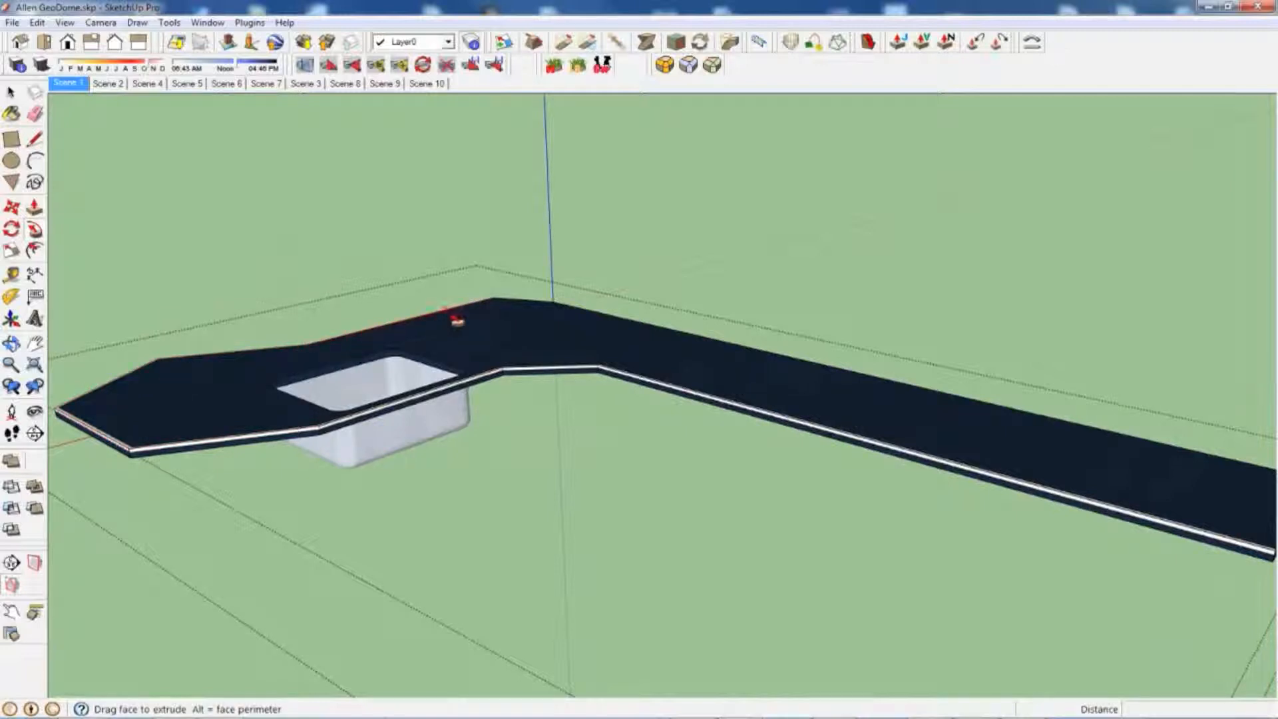
pyautogui.click(506, 308)
pyautogui.moveTo(506, 307); pyautogui.dragTo(648, 348, button='middle')
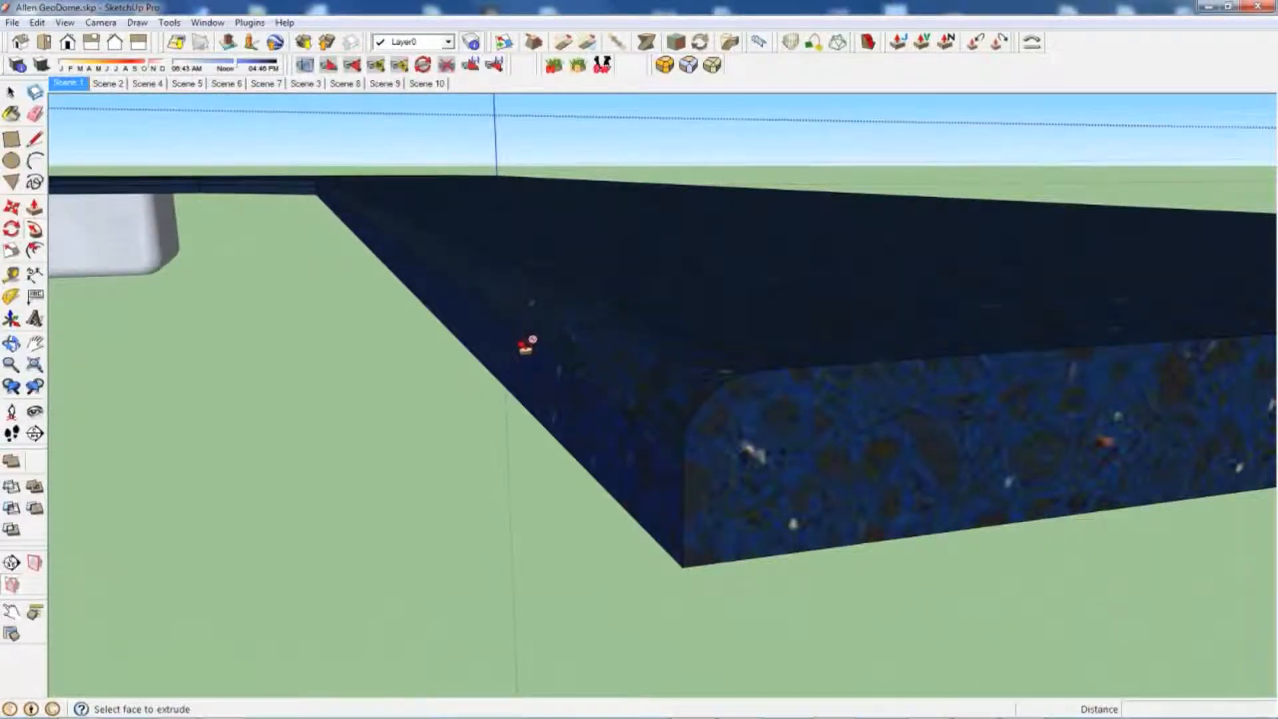
# Step: Soften the rounding lines along the countertop's long front stretch with the Eraser
pyautogui.click(37, 116)
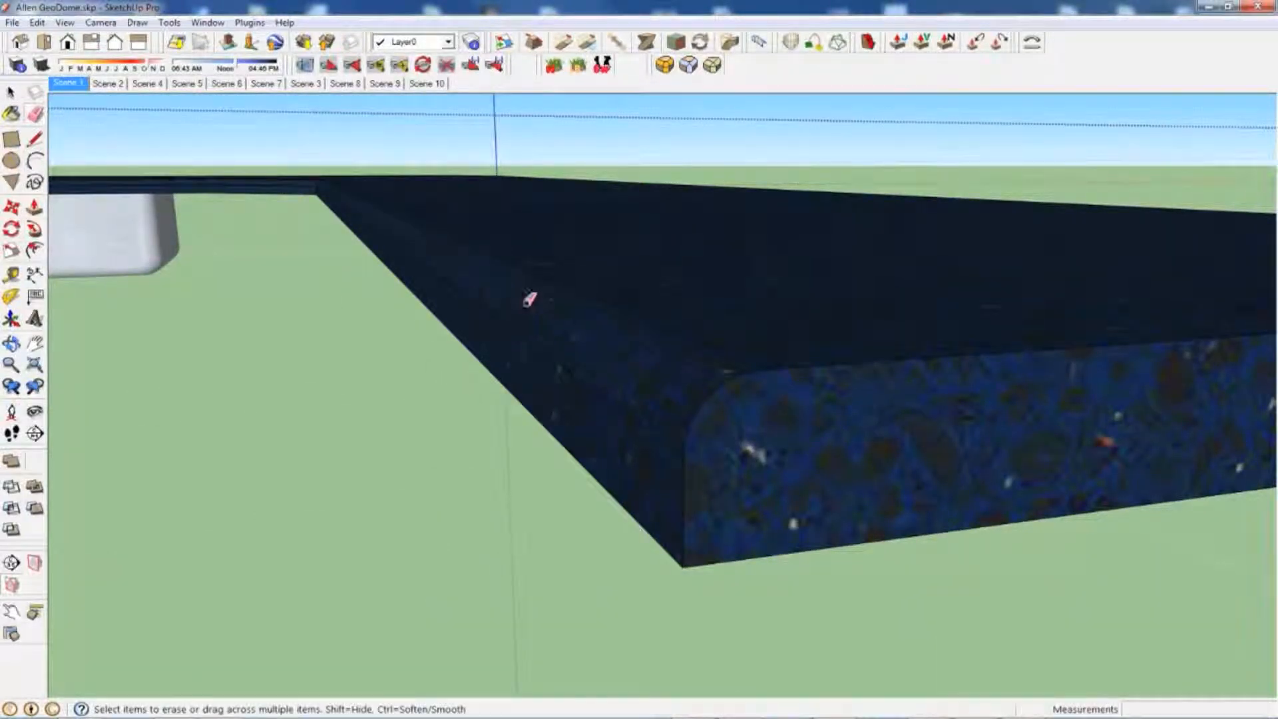
pyautogui.moveTo(513, 299); pyautogui.dragTo(565, 322, button='middle')
pyautogui.keyDown('ctrl'); pyautogui.moveTo(621, 305); pyautogui.dragTo(655, 286); pyautogui.keyUp('ctrl')
pyautogui.scroll(-2, 540, 251)
pyautogui.moveTo(539, 251); pyautogui.dragTo(930, 482, button='middle')
pyautogui.scroll(2, 434, 223)
pyautogui.keyDown('shift'); pyautogui.moveTo(433, 223); pyautogui.dragTo(759, 496, button='middle'); pyautogui.keyUp('shift')
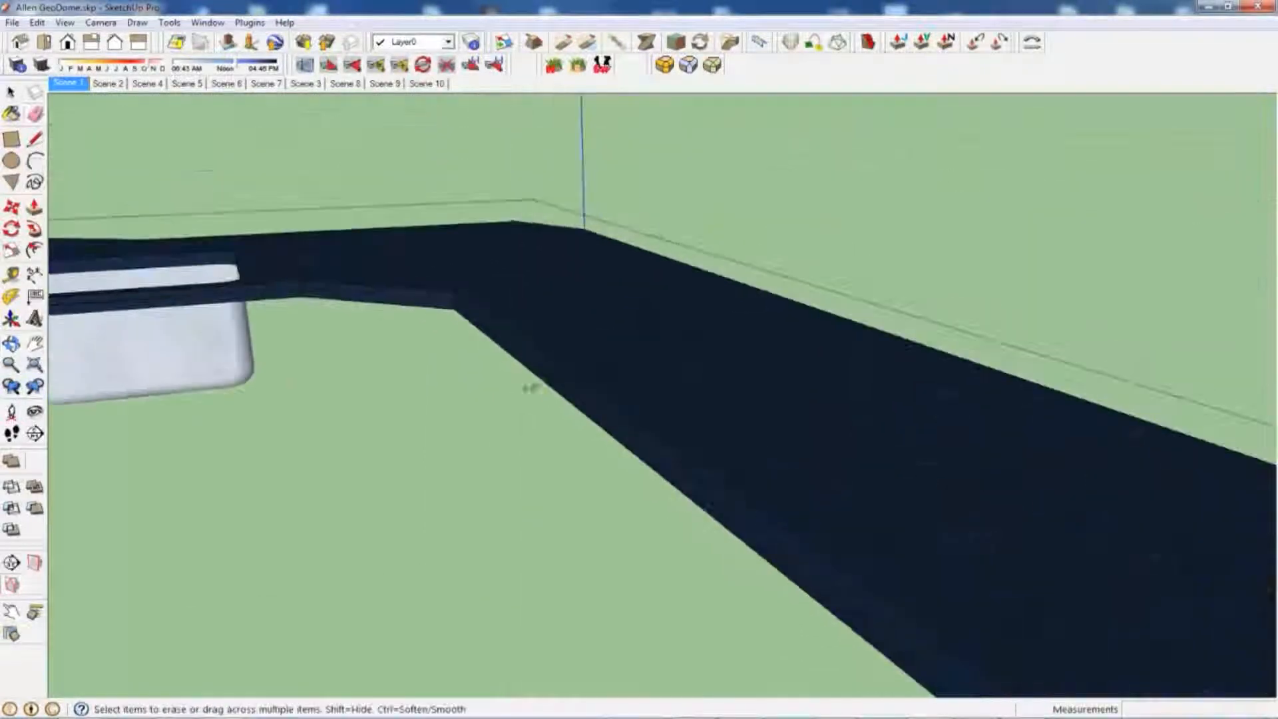
# Step: Soften the rounding lines along the short angled front segment and the stretch in front of the sink
pyautogui.scroll(5, 426, 291)
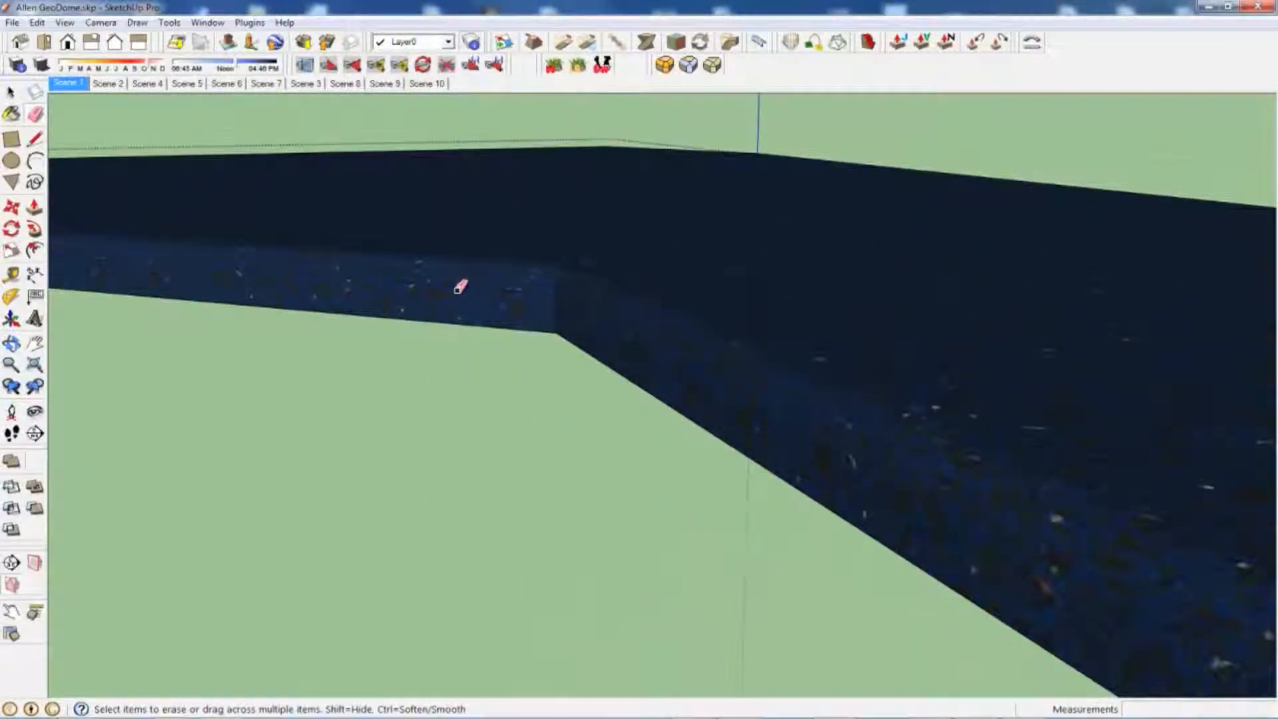
pyautogui.scroll(-5, 847, 325)
pyautogui.scroll(3, 833, 348)
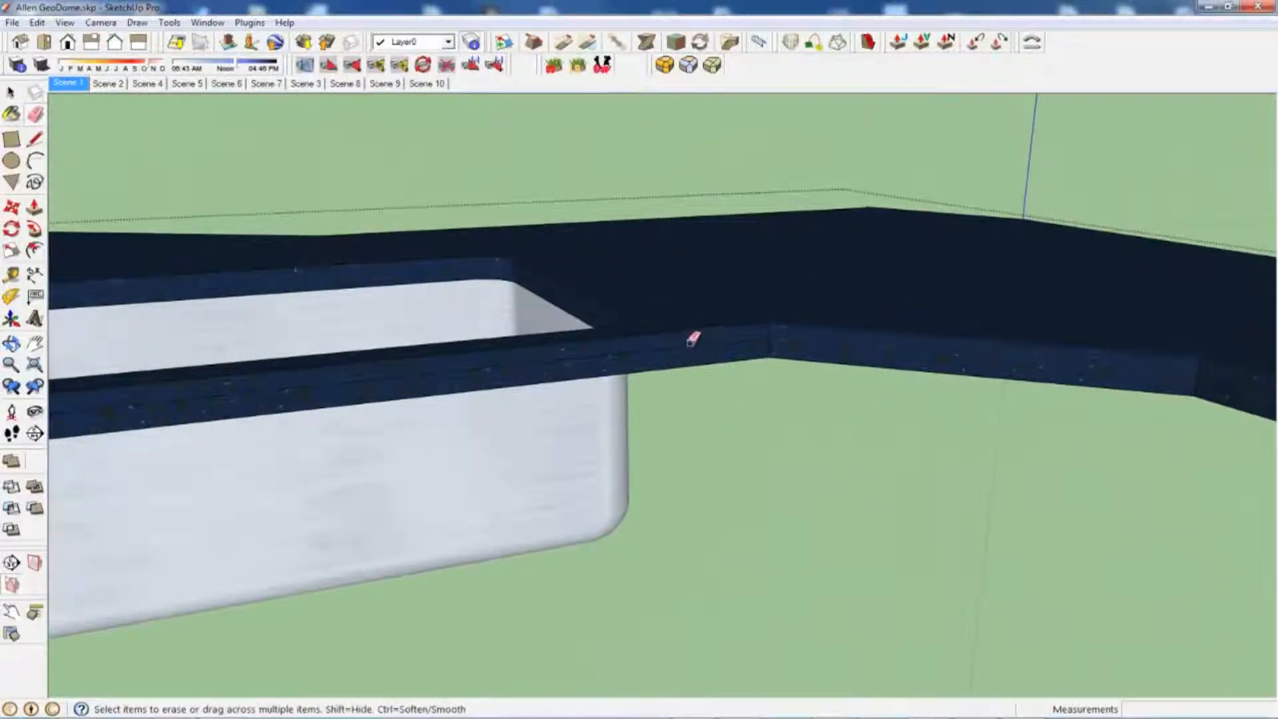
pyautogui.scroll(-2, 673, 339)
pyautogui.keyDown('shift'); pyautogui.moveTo(670, 340); pyautogui.dragTo(883, 329, button='middle'); pyautogui.keyUp('shift')
pyautogui.keyDown('shift'); pyautogui.moveTo(514, 365); pyautogui.dragTo(618, 389, button='middle'); pyautogui.keyUp('shift')
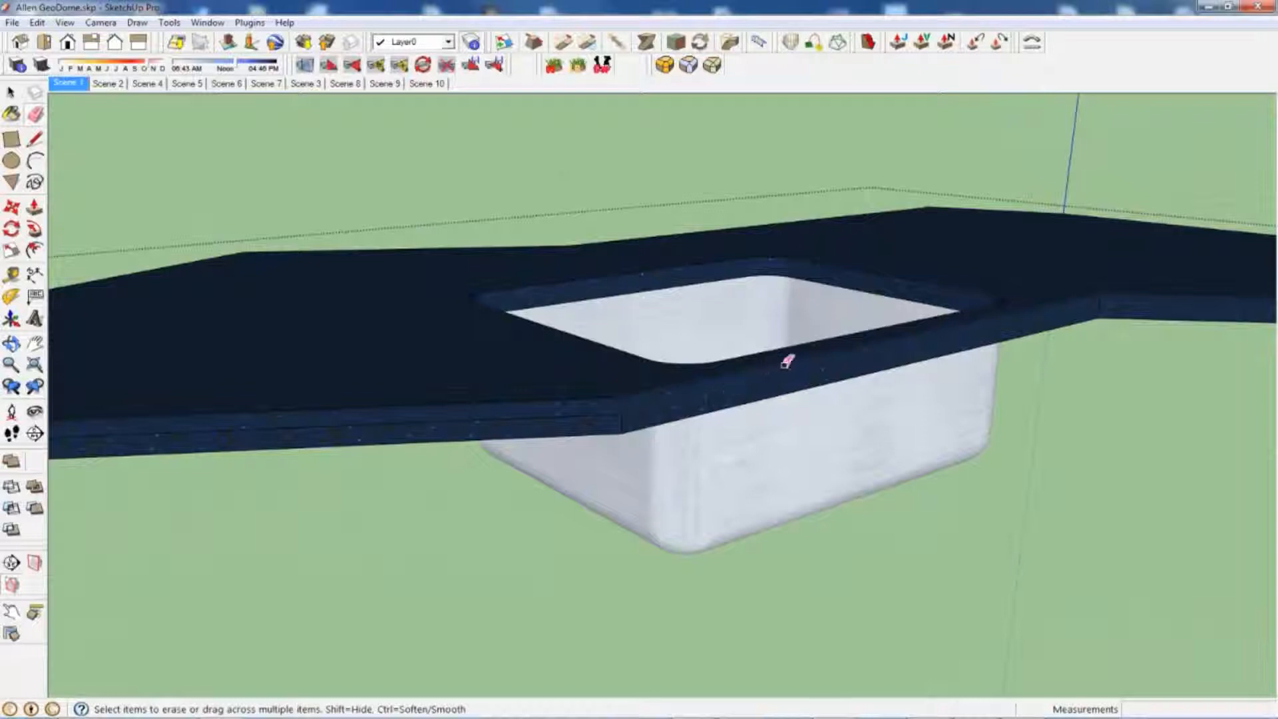
pyautogui.scroll(6, 788, 361)
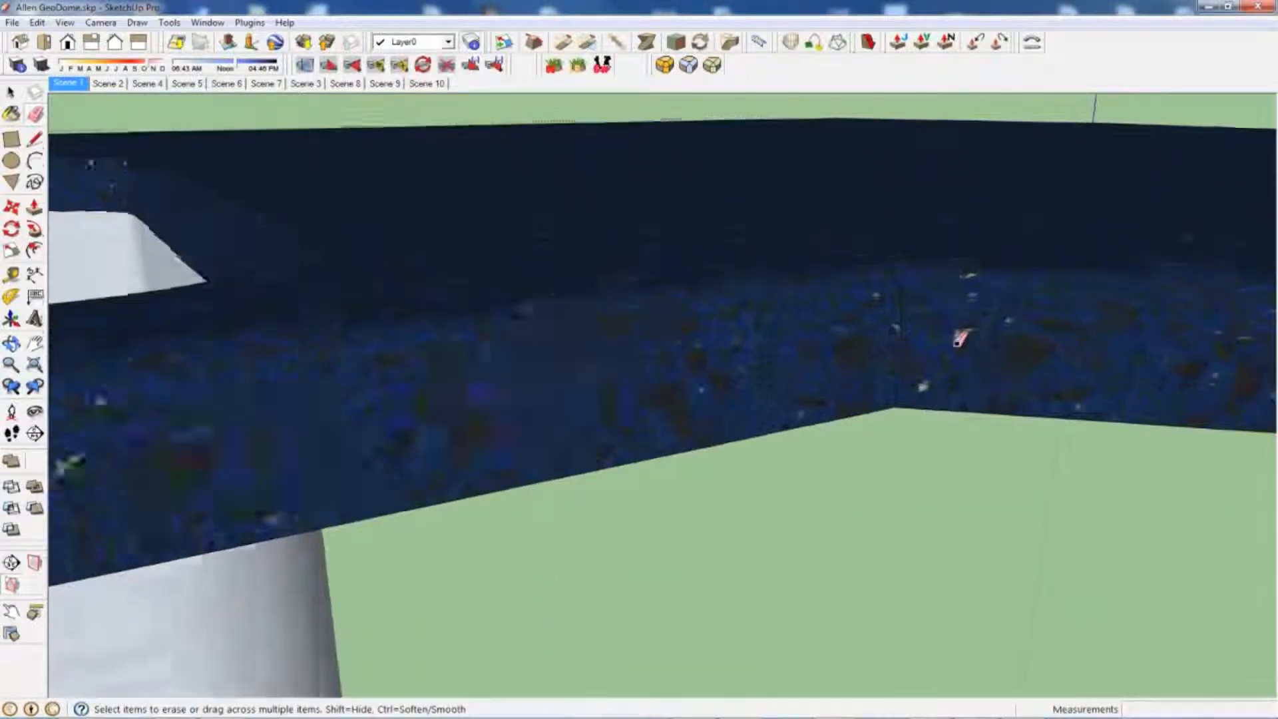
pyautogui.scroll(-5, 932, 353)
pyautogui.moveTo(878, 370)
pyautogui.mouseDown(button='middle')
pyautogui.moveTo(912, 342)
pyautogui.moveTo(713, 391)
pyautogui.mouseUp(button='middle')
pyautogui.scroll(3, 562, 446)
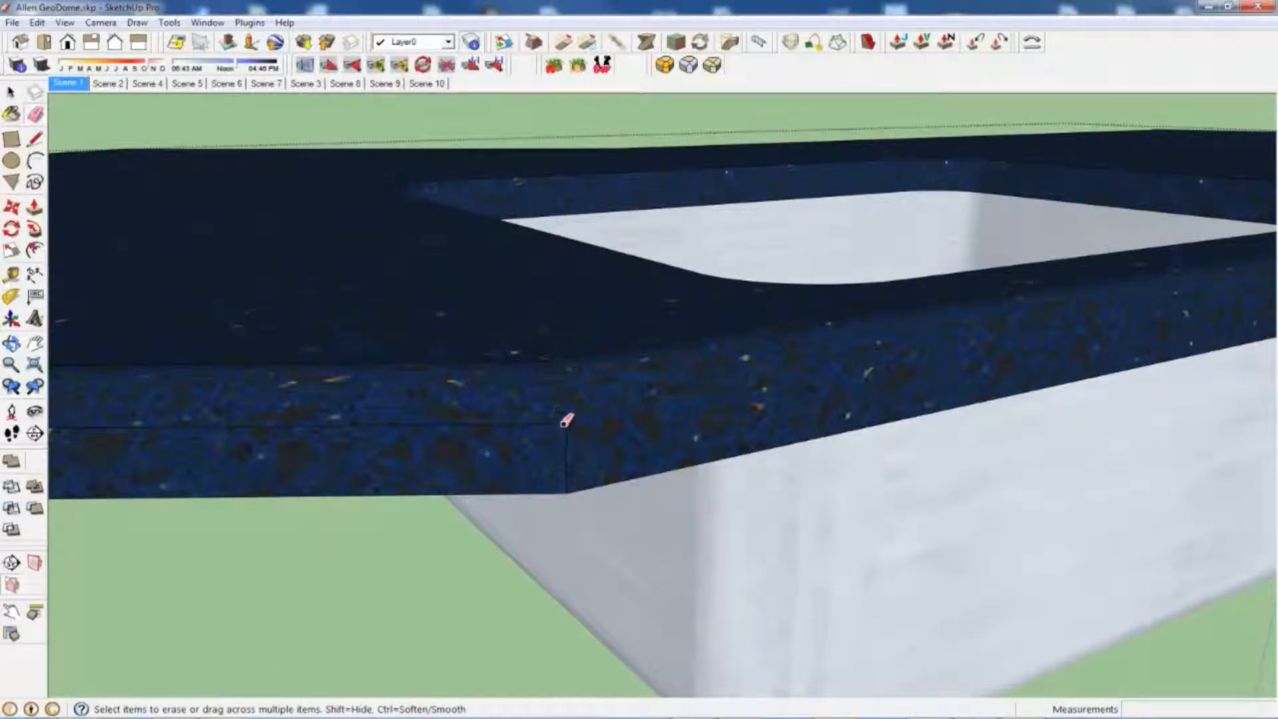
pyautogui.moveTo(558, 425)
pyautogui.mouseDown(button='middle')
pyautogui.moveTo(627, 291)
pyautogui.moveTo(566, 424)
pyautogui.mouseUp(button='middle')
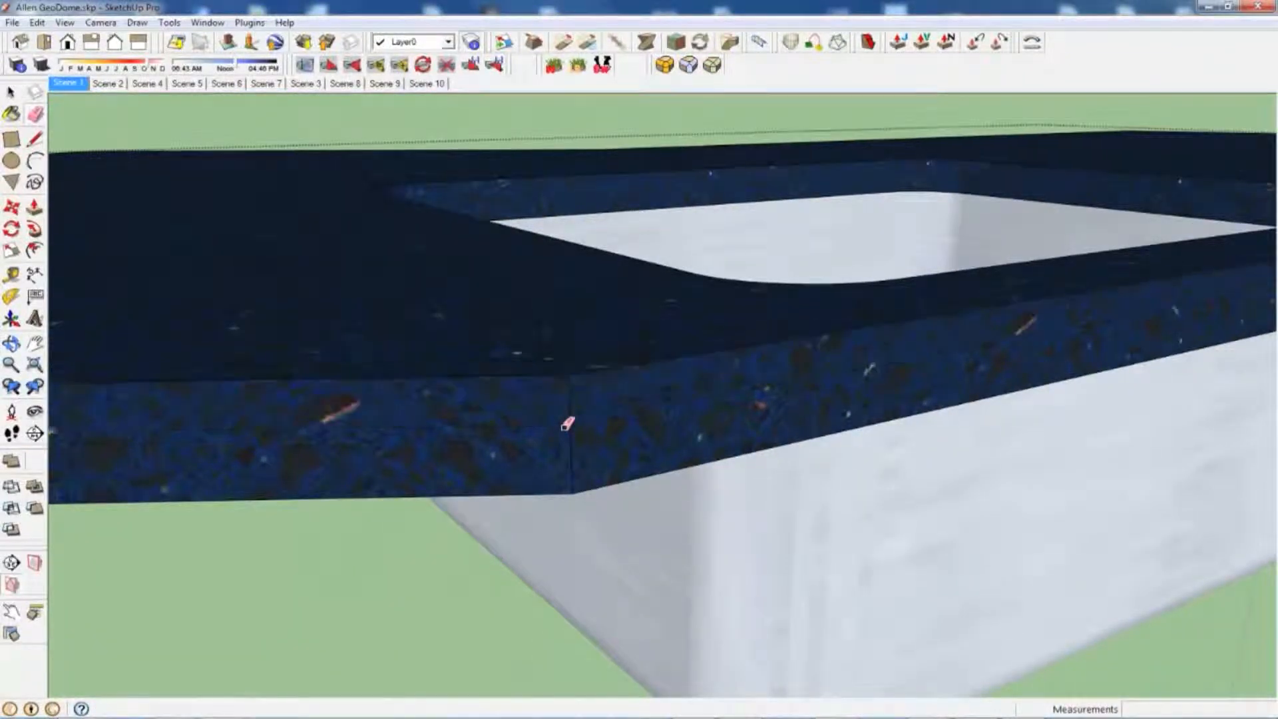
# Step: Start 3D corner rounding and confirm a 1/4" offset, 6 segments, no strict offset, super rounding and Z (Blue) pivot direction
pyautogui.scroll(-5, 569, 420)
pyautogui.scroll(-4, 1056, 452)
pyautogui.moveTo(592, 441)
pyautogui.mouseDown(button='middle')
pyautogui.moveTo(1056, 452)
pyautogui.moveTo(921, 464)
pyautogui.mouseUp(button='middle')
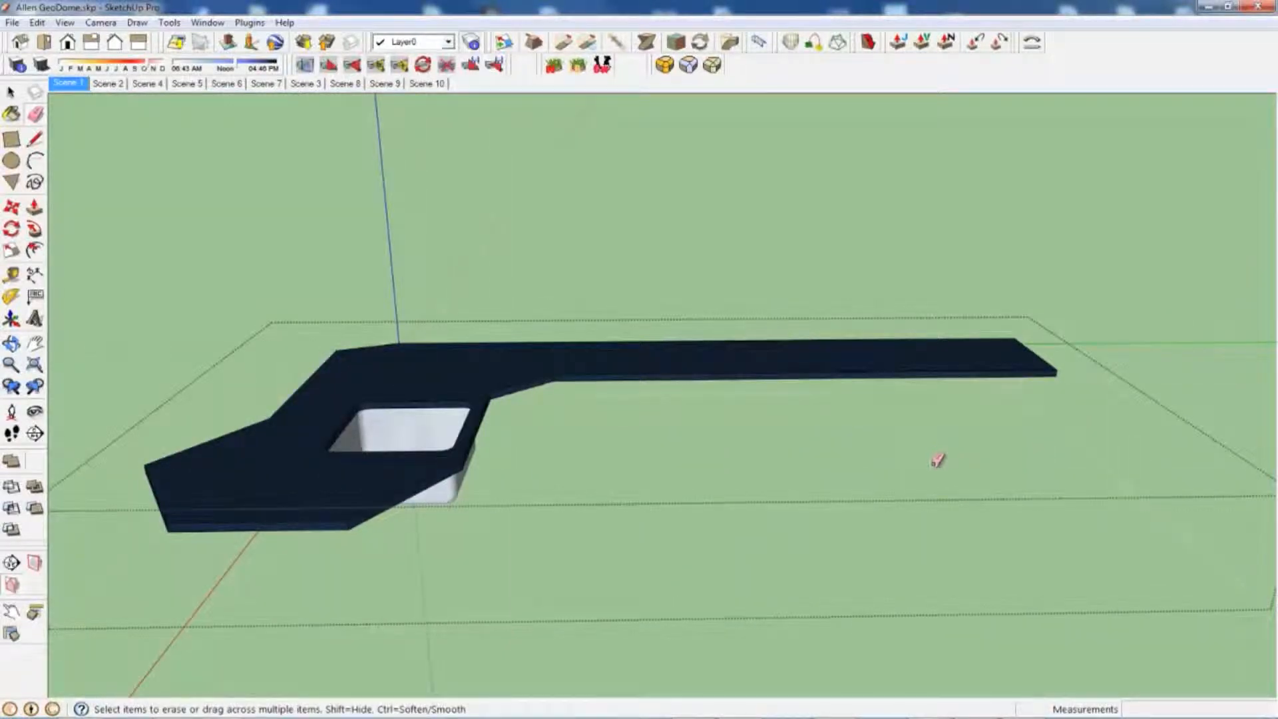
pyautogui.moveTo(893, 391); pyautogui.dragTo(854, 384, button='middle')
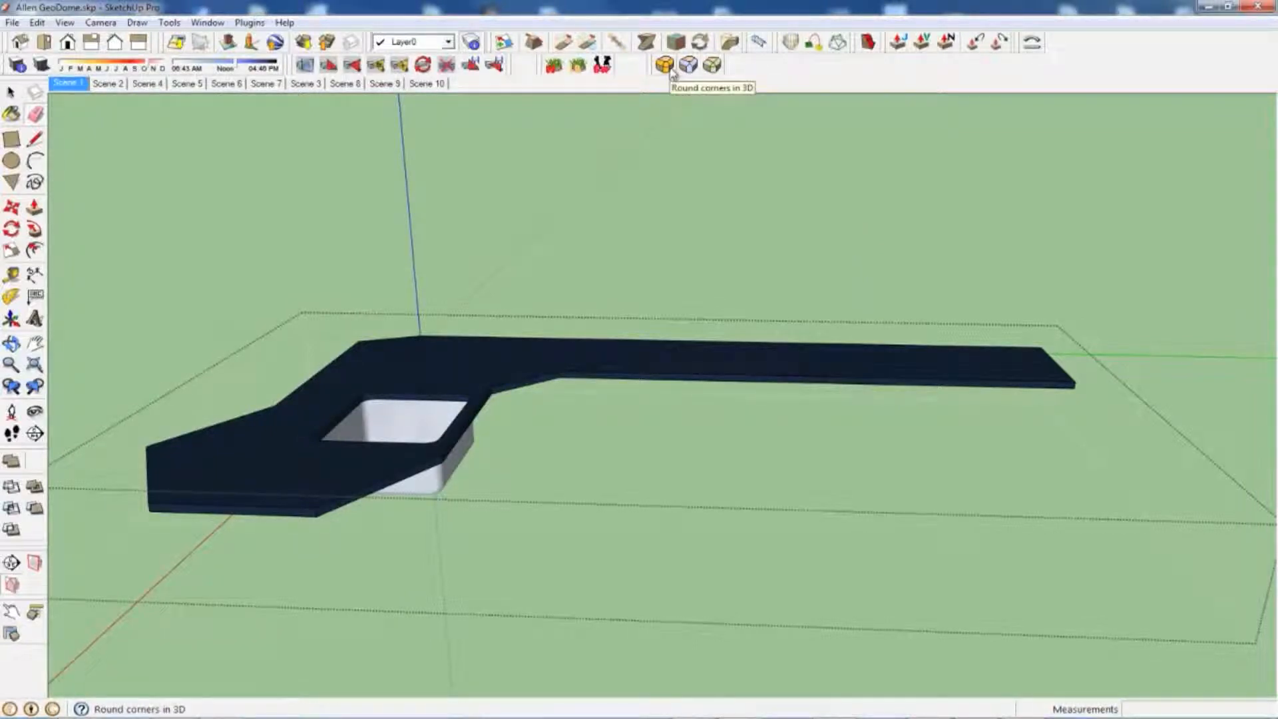
pyautogui.moveTo(713, 299)
pyautogui.mouseDown(button='middle')
pyautogui.moveTo(685, 343)
pyautogui.moveTo(741, 333)
pyautogui.moveTo(705, 298)
pyautogui.mouseUp(button='middle')
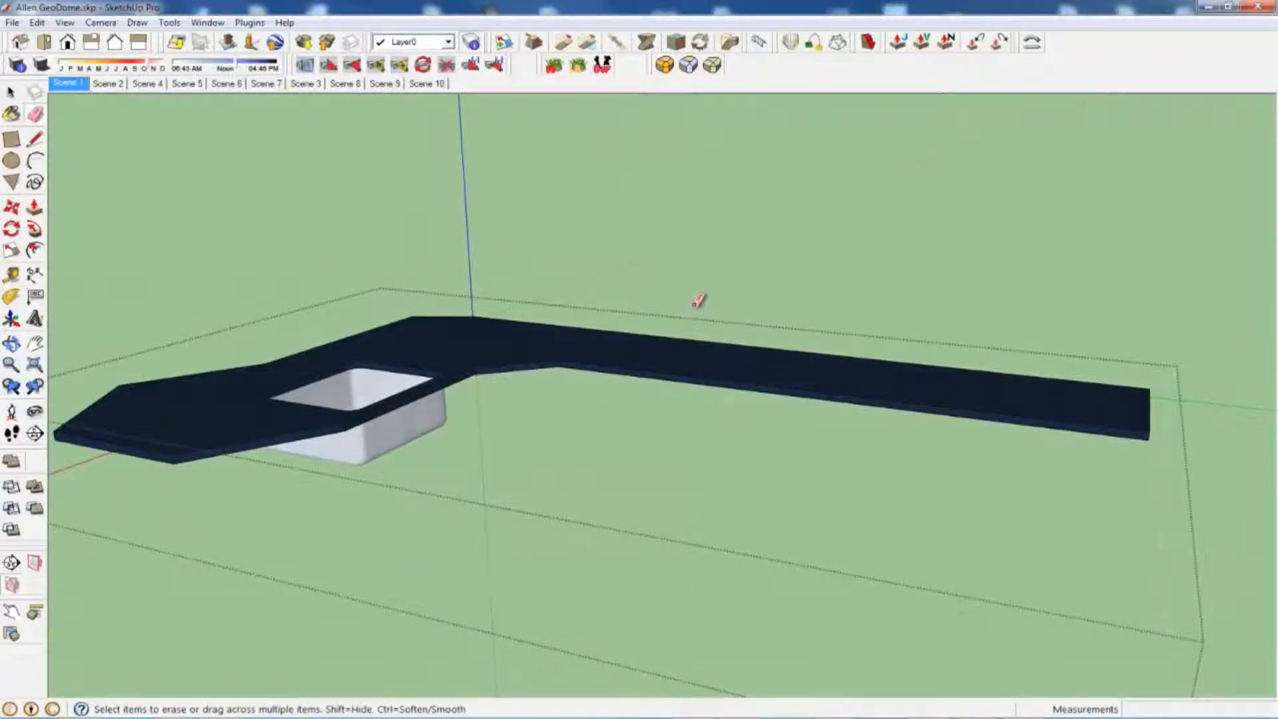
pyautogui.click(665, 65)
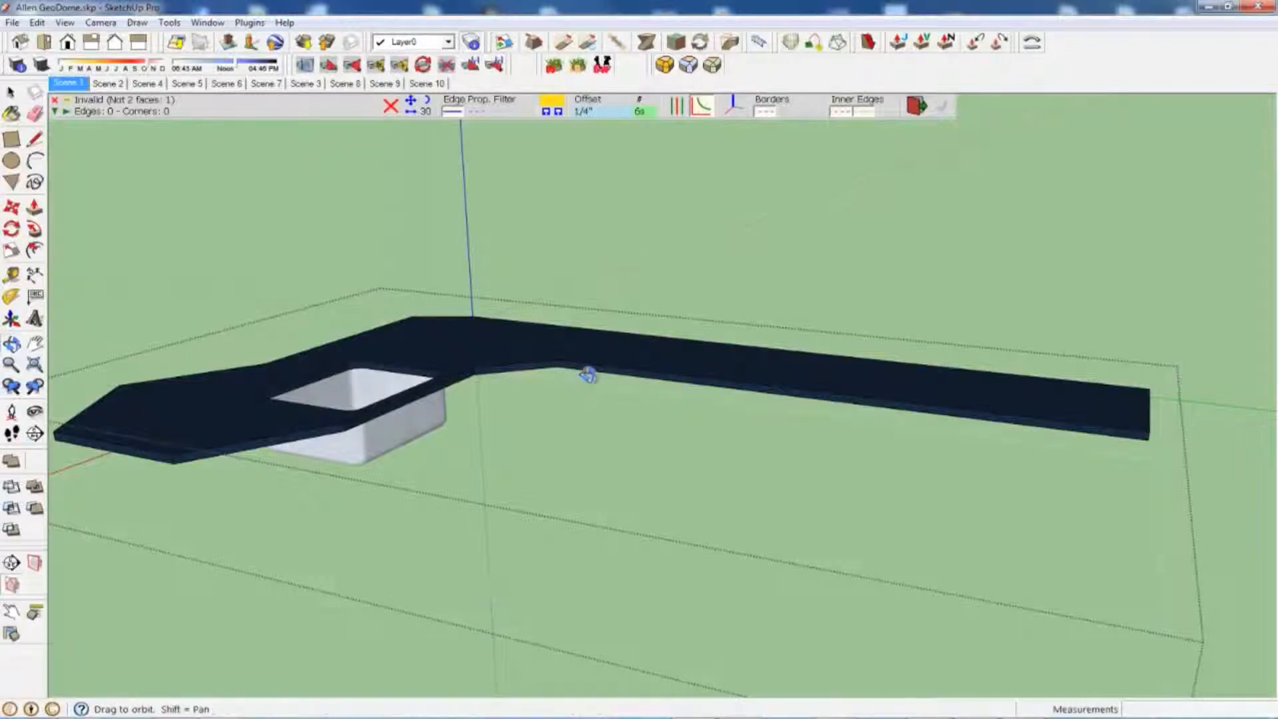
pyautogui.moveTo(585, 371); pyautogui.dragTo(590, 418, button='middle')
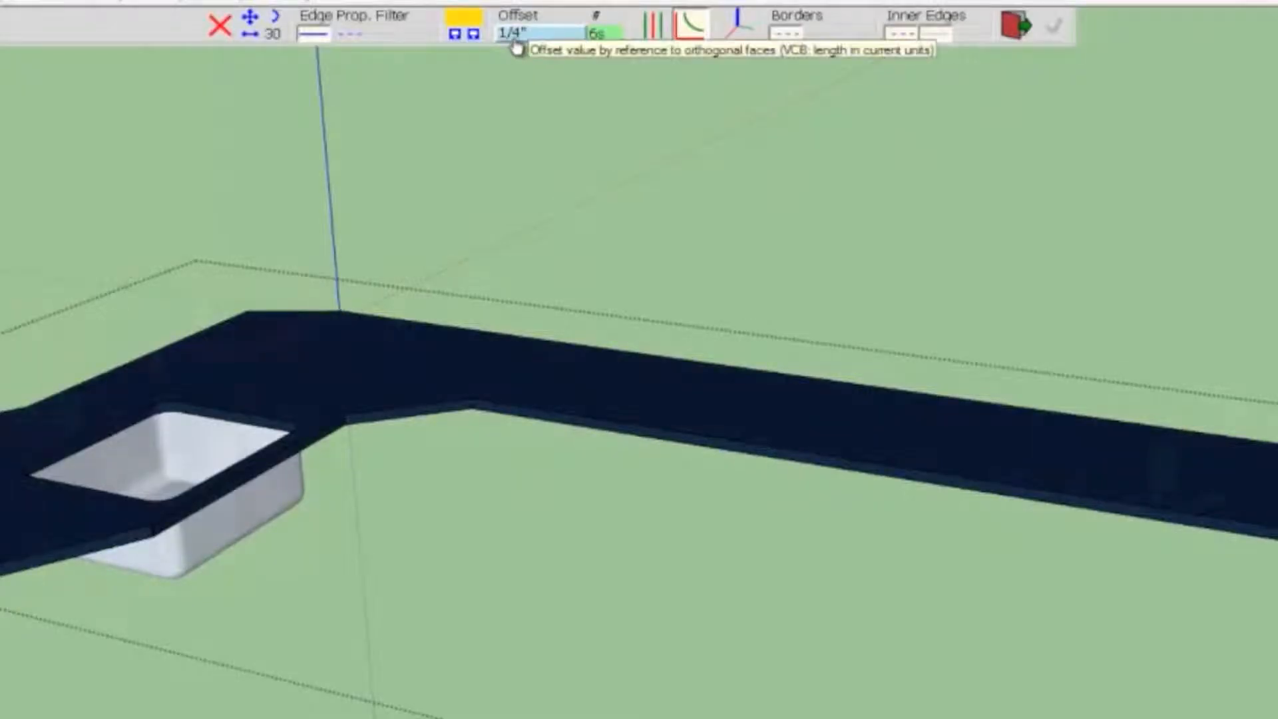
pyautogui.click(521, 41)
pyautogui.click(651, 331)
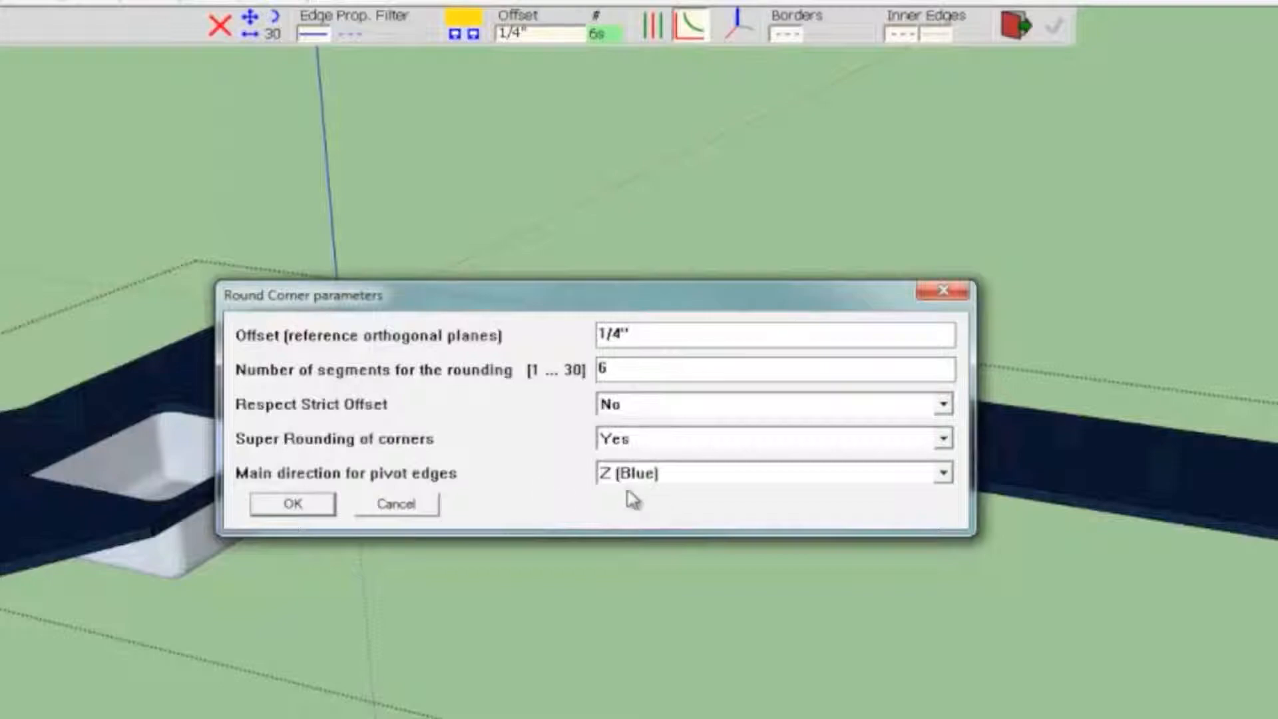
pyautogui.click(293, 504)
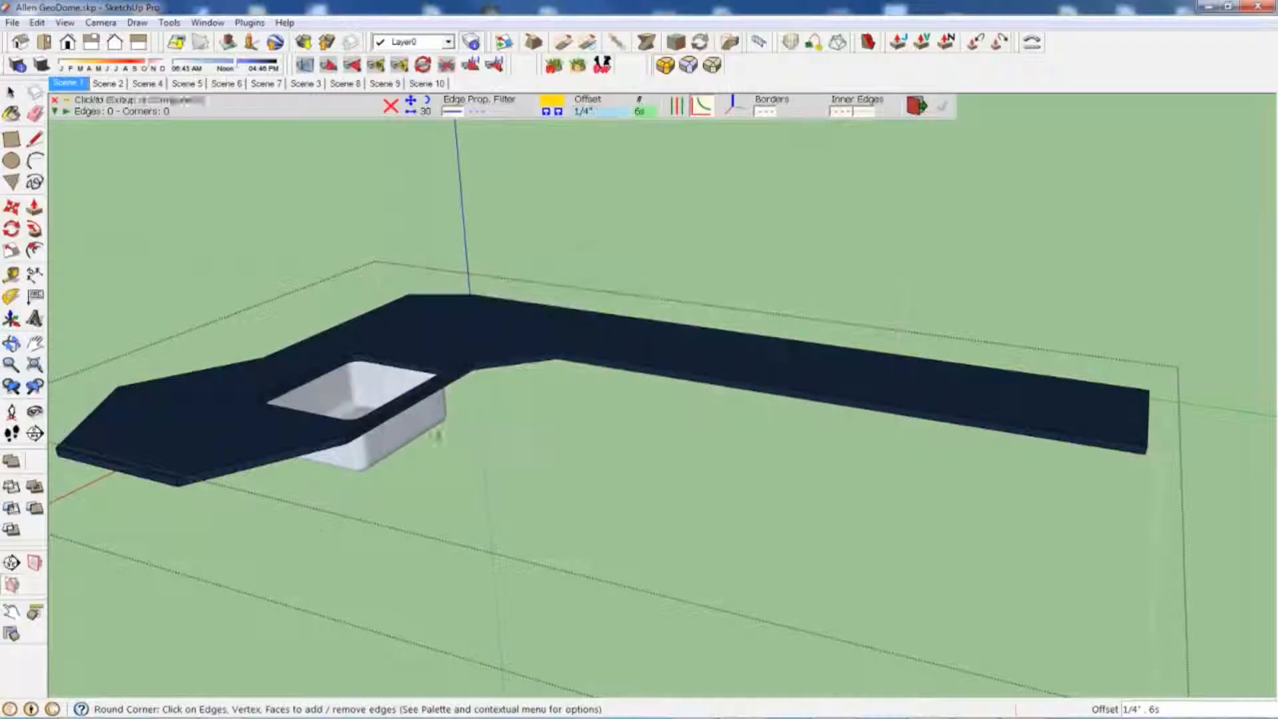
# Step: Select the countertop's upper edges along the long front stretch, the short angled front segment and the stretch in front of the sink for rounding
pyautogui.moveTo(688, 359); pyautogui.dragTo(588, 195, button='middle')
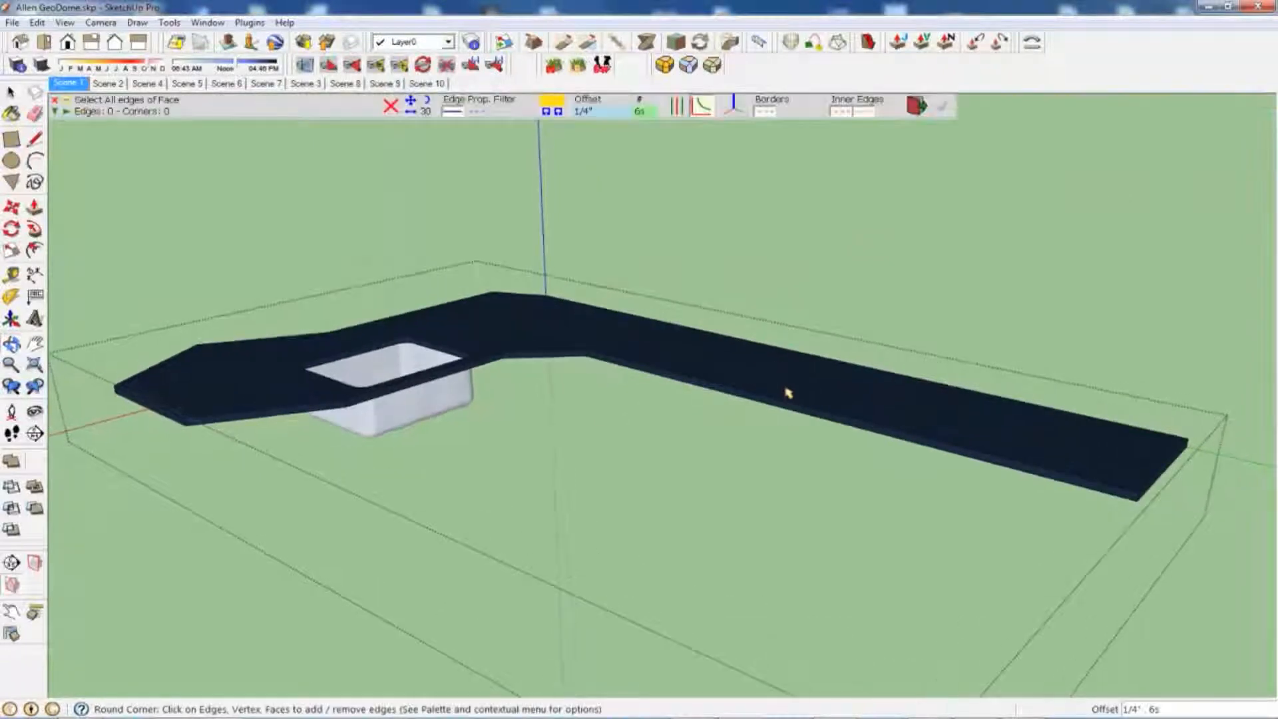
pyautogui.scroll(3, 779, 377)
pyautogui.moveTo(1005, 473); pyautogui.dragTo(887, 445, button='middle')
pyautogui.click(888, 445)
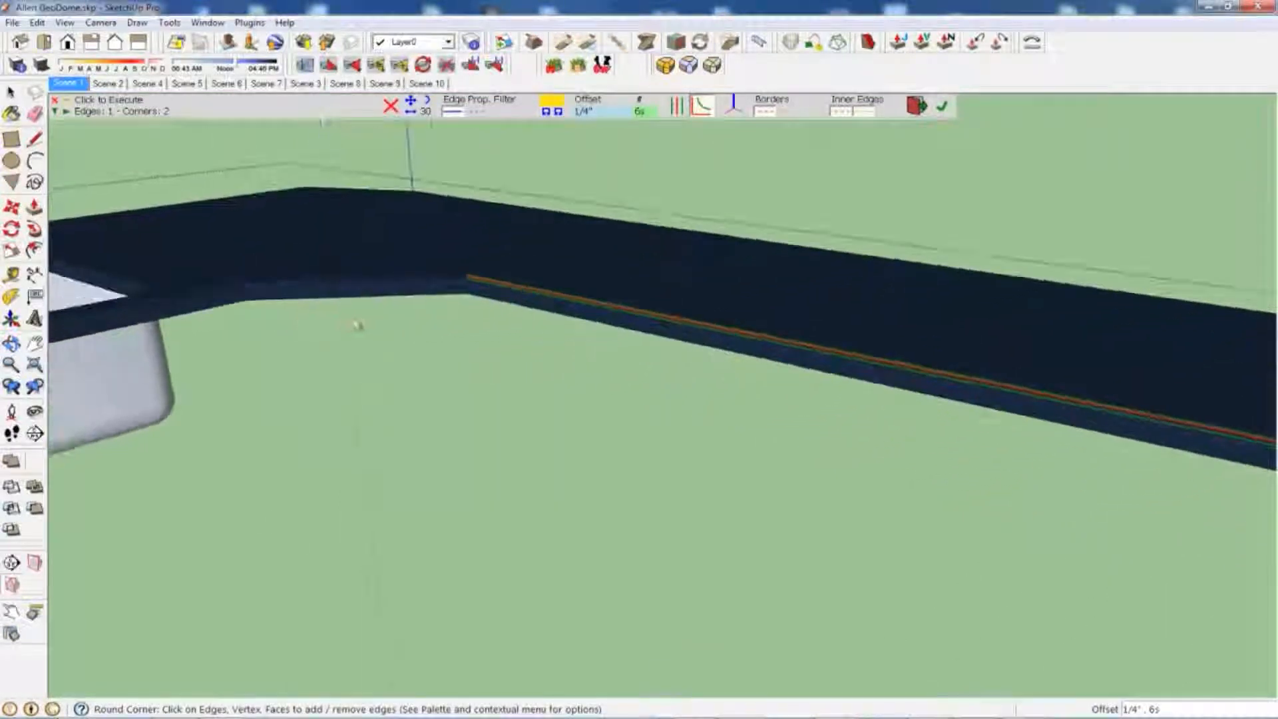
pyautogui.click(439, 299)
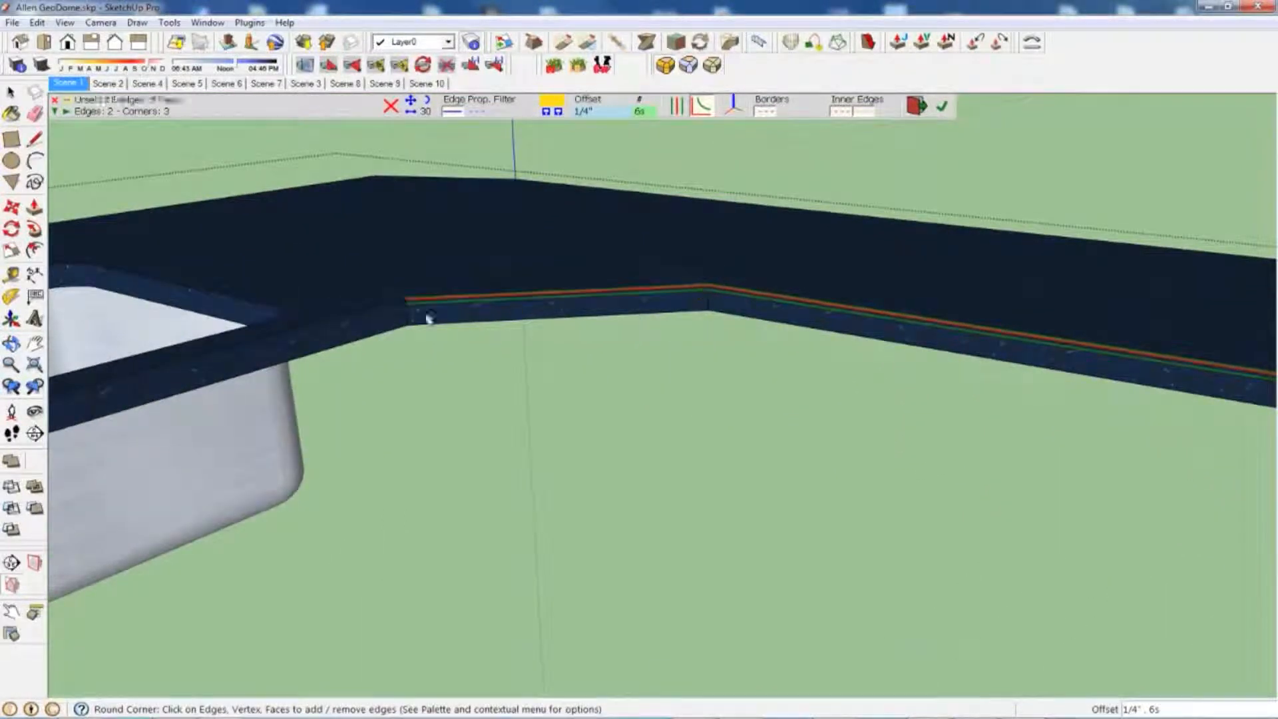
pyautogui.click(373, 317)
# Step: Add the two vertical edges at the ends of the short angled front segment to the rounding selection
pyautogui.moveTo(645, 304); pyautogui.dragTo(693, 317, button='middle')
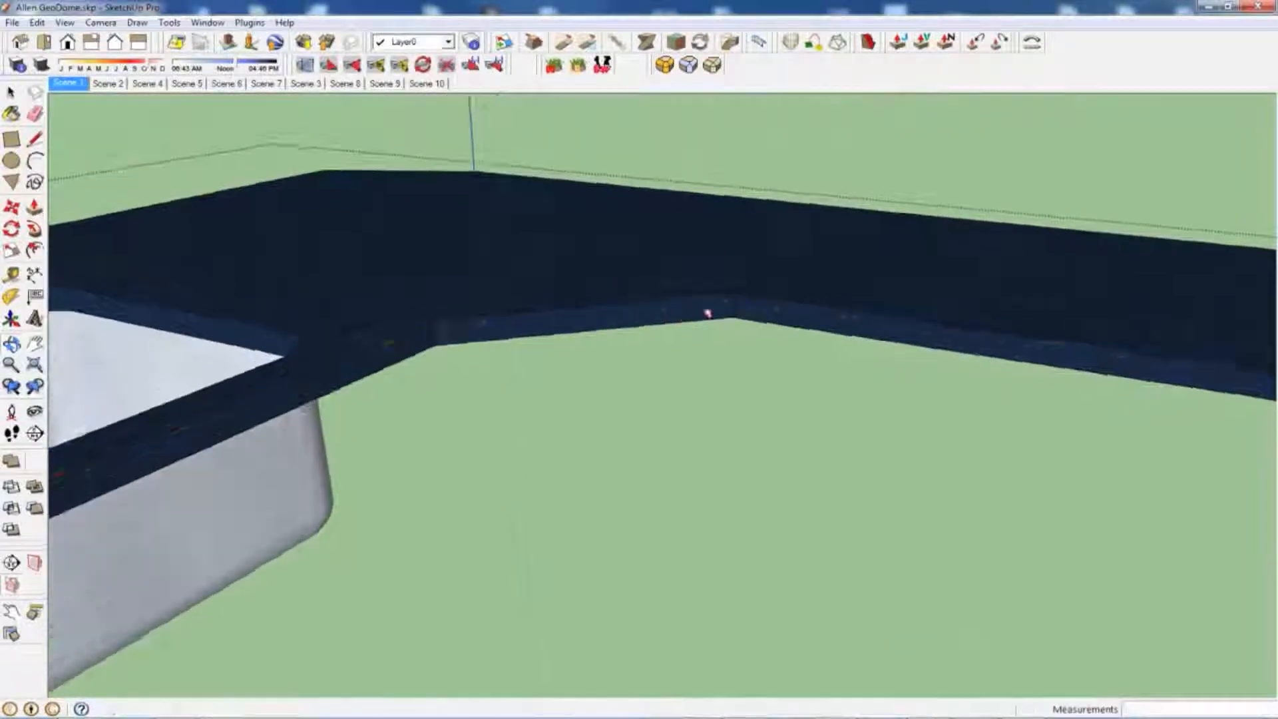
pyautogui.scroll(3, 732, 308)
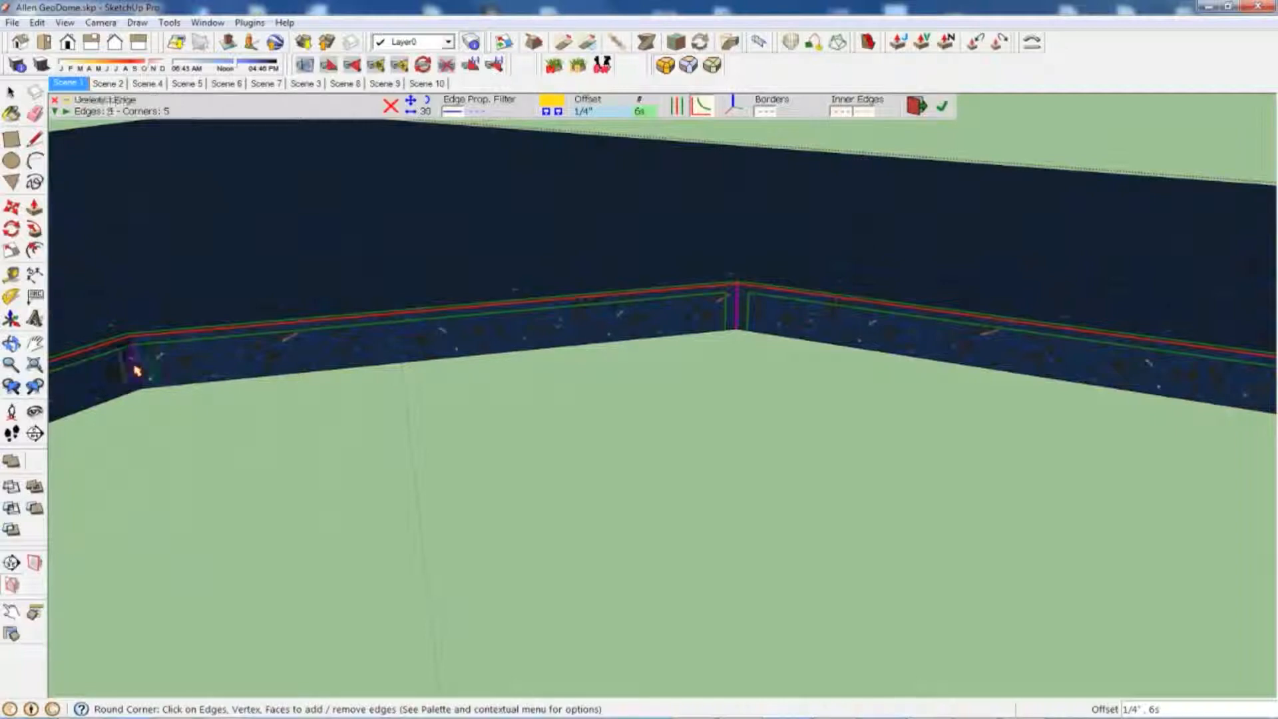
pyautogui.moveTo(136, 370); pyautogui.dragTo(501, 338, button='middle')
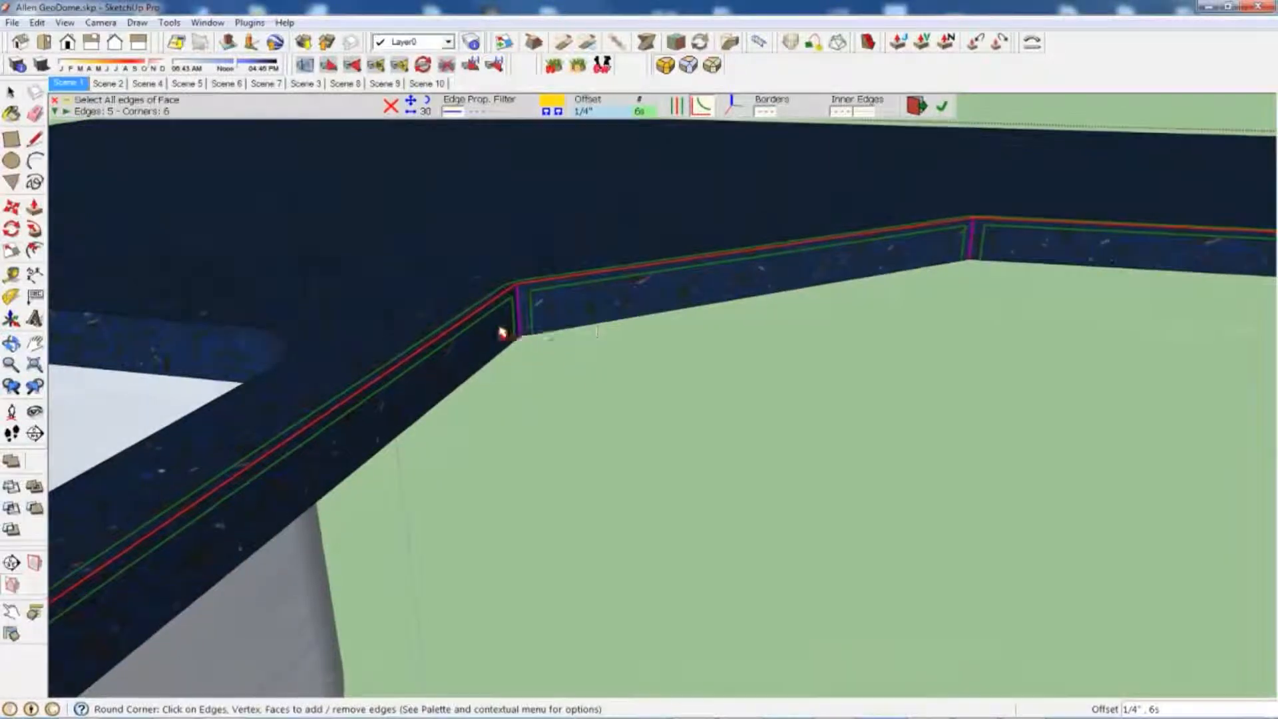
# Step: Add the next two upper edges past the sink and the vertical corner edges beside them to the rounding selection
pyautogui.scroll(-2, 503, 332)
pyautogui.scroll(-5, 502, 332)
pyautogui.click(466, 411)
pyautogui.scroll(-3, 429, 421)
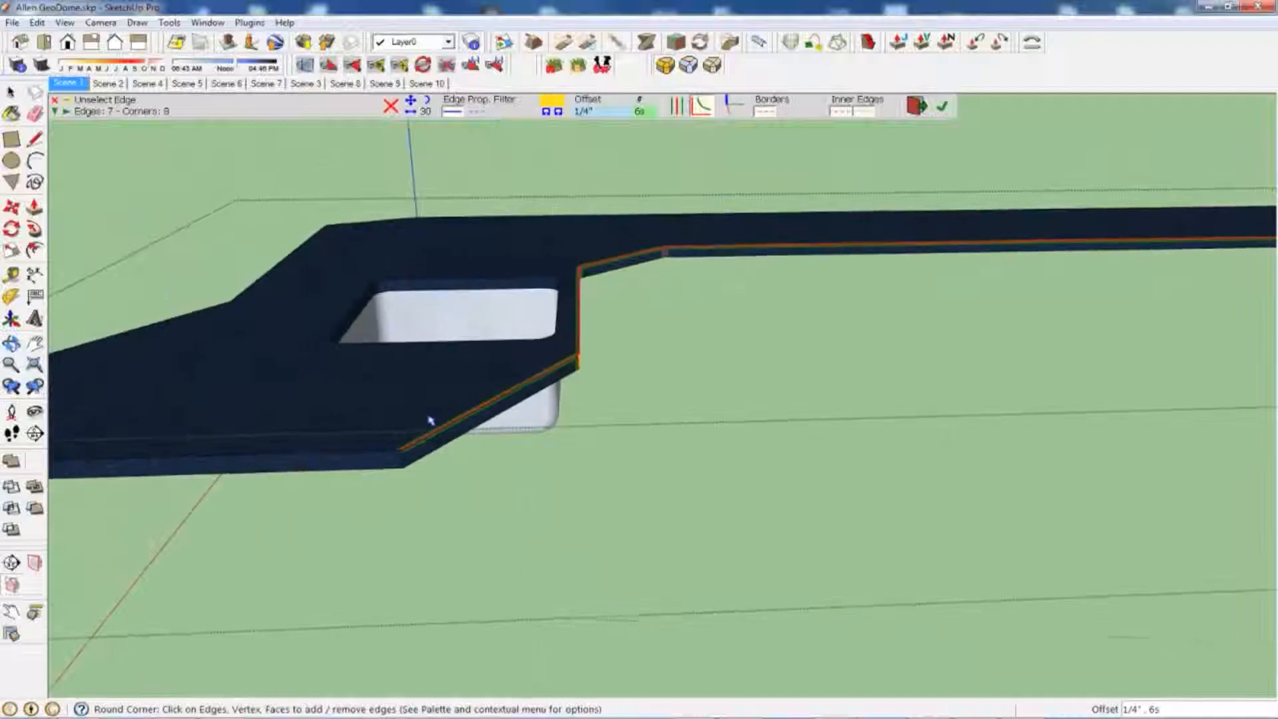
pyautogui.click(388, 473)
pyautogui.click(372, 475)
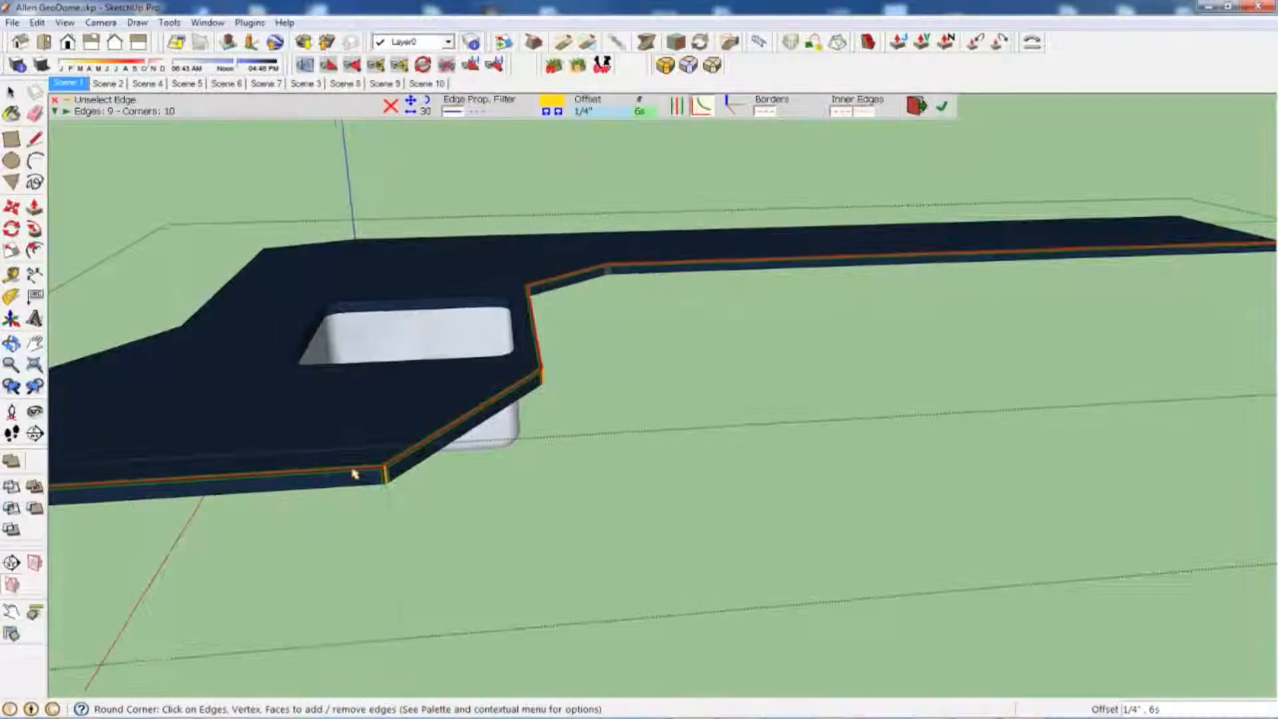
# Step: Add the remaining upper edges and vertical corners around the sink end and along the back, and calculate the round corners
pyautogui.scroll(-3, 355, 473)
pyautogui.scroll(-2, 346, 470)
pyautogui.click(337, 470)
pyautogui.moveTo(337, 471); pyautogui.dragTo(649, 516, button='middle')
pyautogui.click(378, 488)
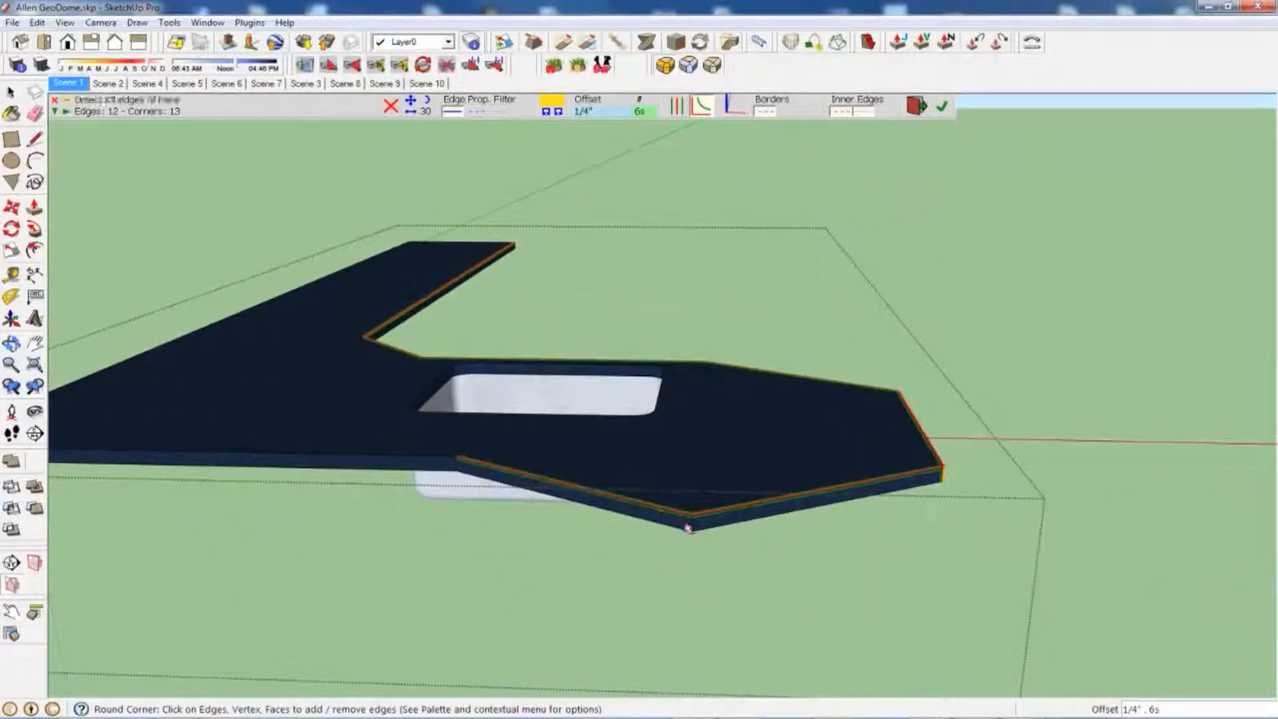
pyautogui.click(942, 109)
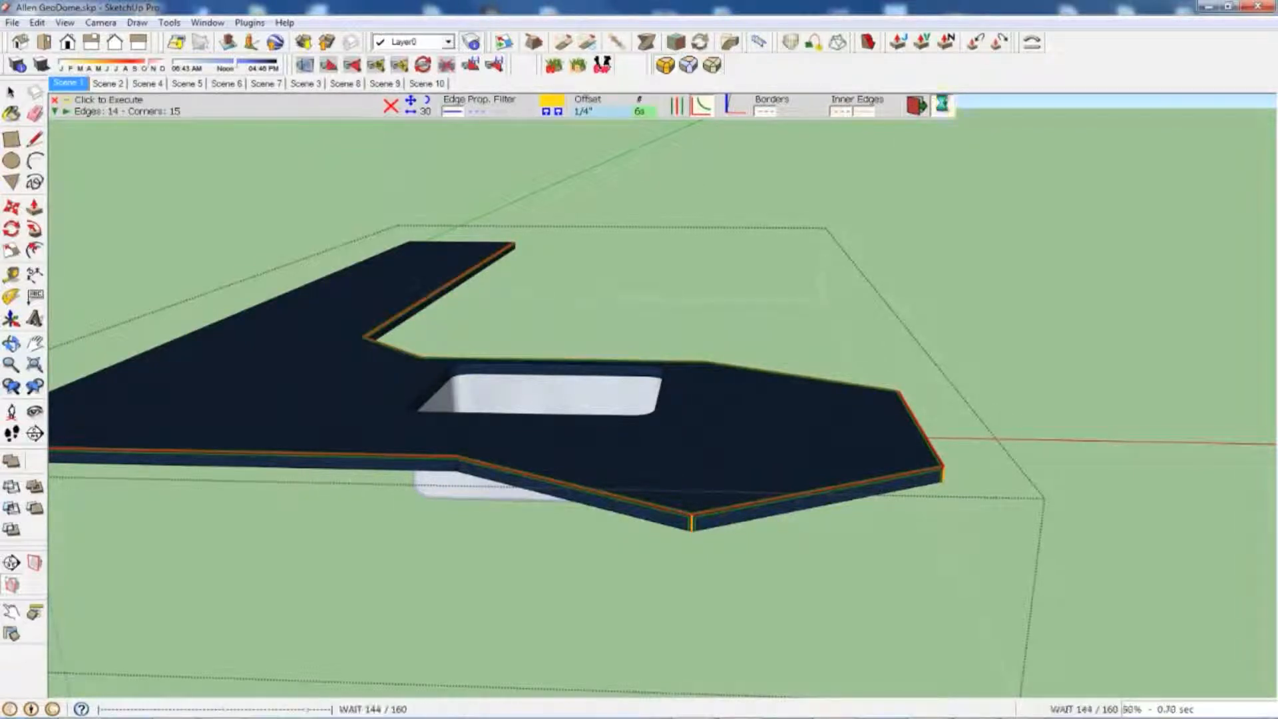
# Step: Examine the rounded upper edges and vertical corners around the sink end of the countertop from close up and above
pyautogui.moveTo(813, 325); pyautogui.dragTo(566, 383, button='middle')
pyautogui.scroll(5, 567, 383)
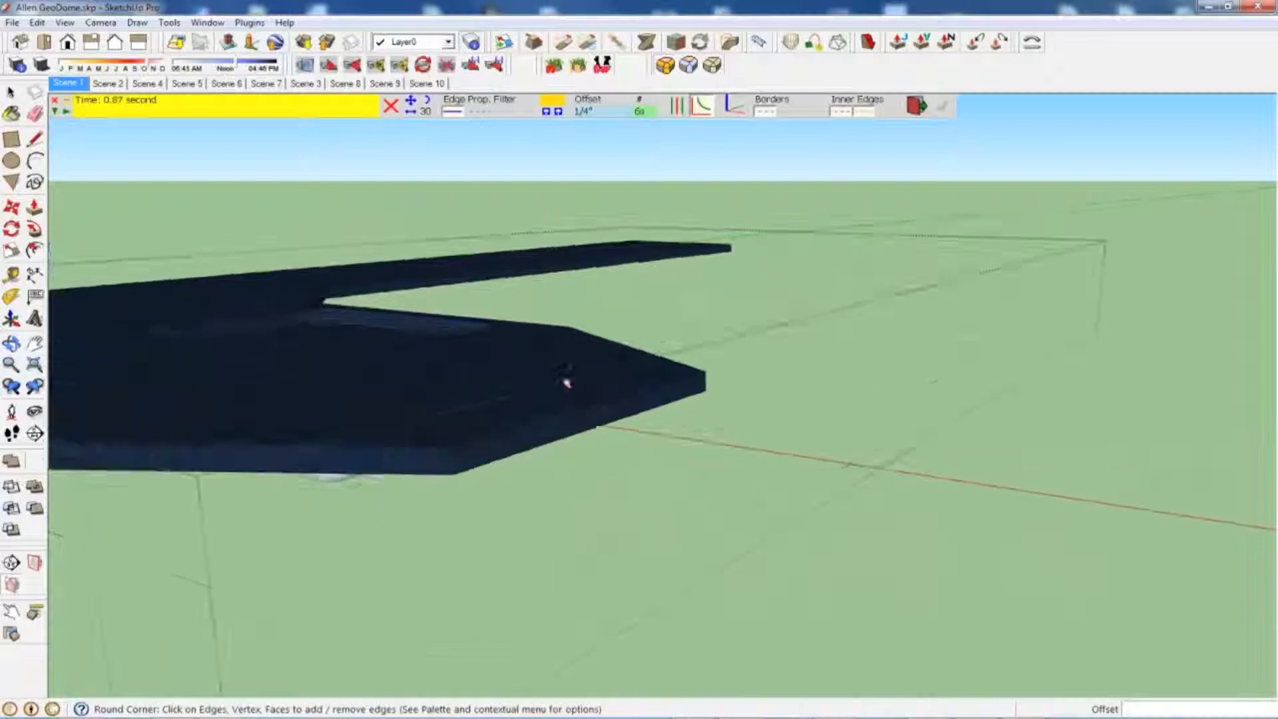
pyautogui.scroll(6, 568, 379)
pyautogui.scroll(2, 568, 379)
pyautogui.scroll(8, 567, 380)
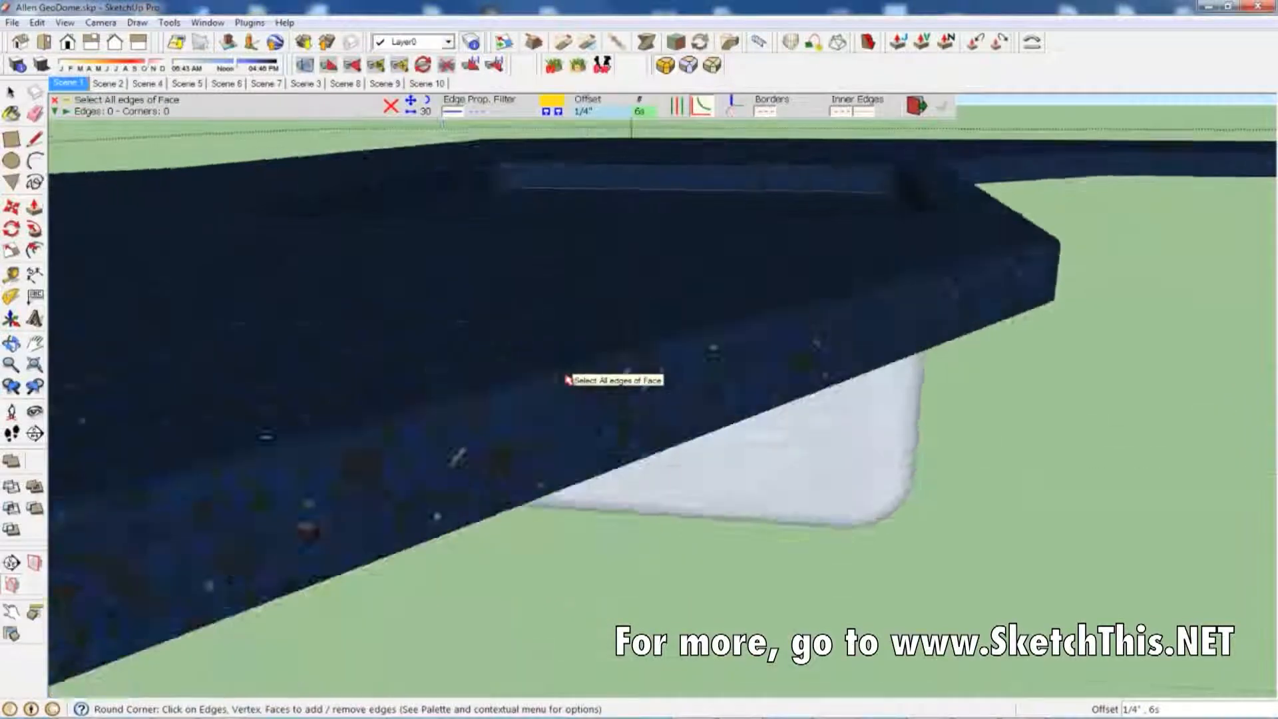
pyautogui.scroll(2, 568, 380)
pyautogui.scroll(5, 764, 379)
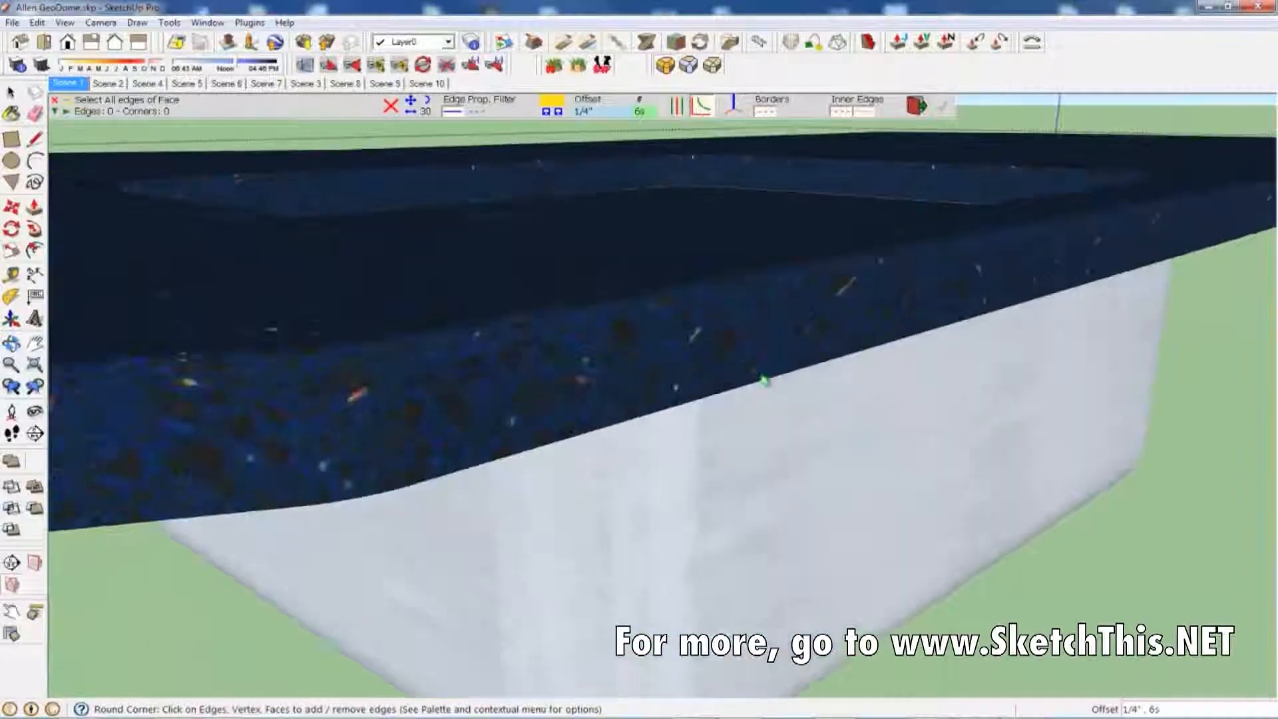
pyautogui.scroll(5, 764, 380)
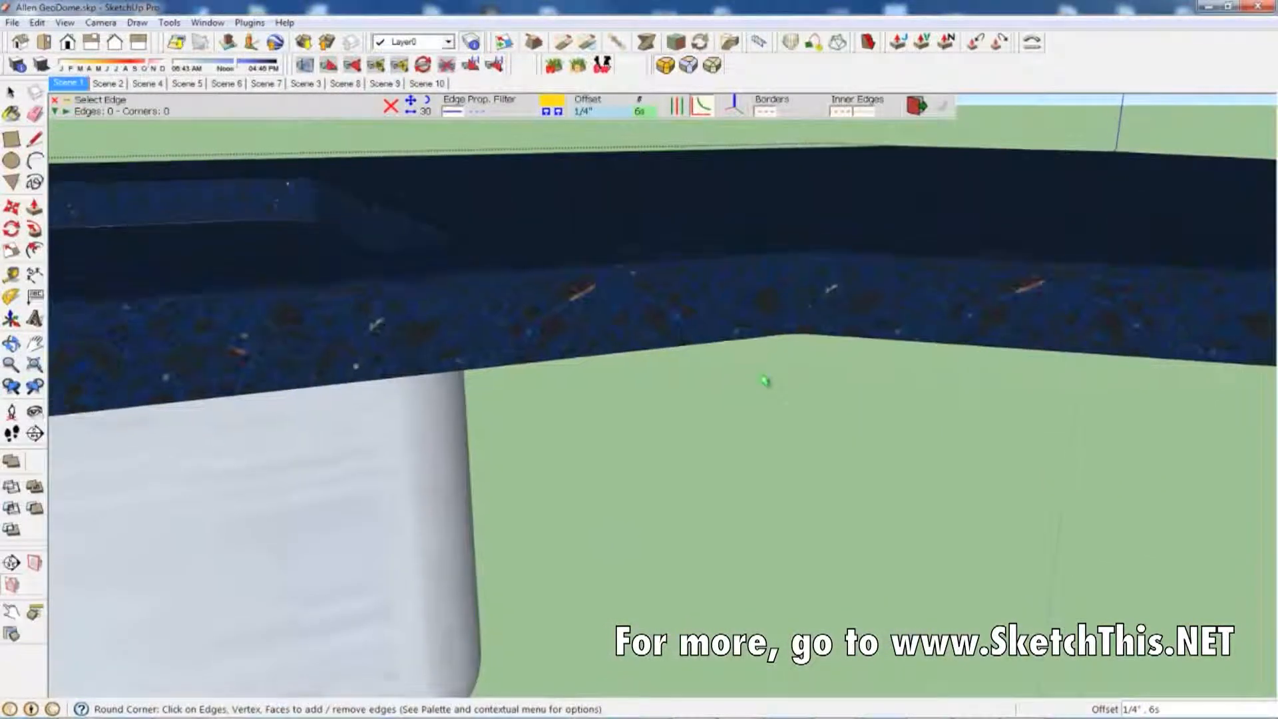
pyautogui.scroll(10, 764, 380)
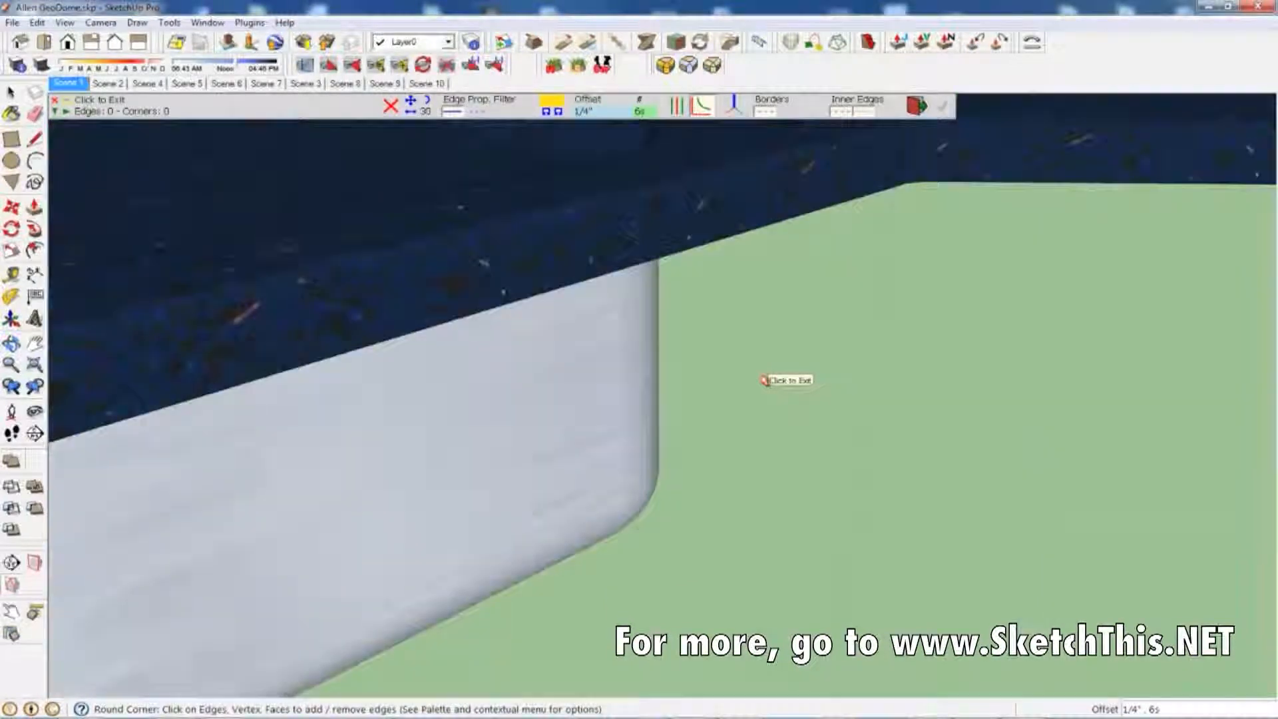
pyautogui.scroll(-5, 762, 378)
pyautogui.moveTo(761, 377); pyautogui.dragTo(707, 377, button='middle')
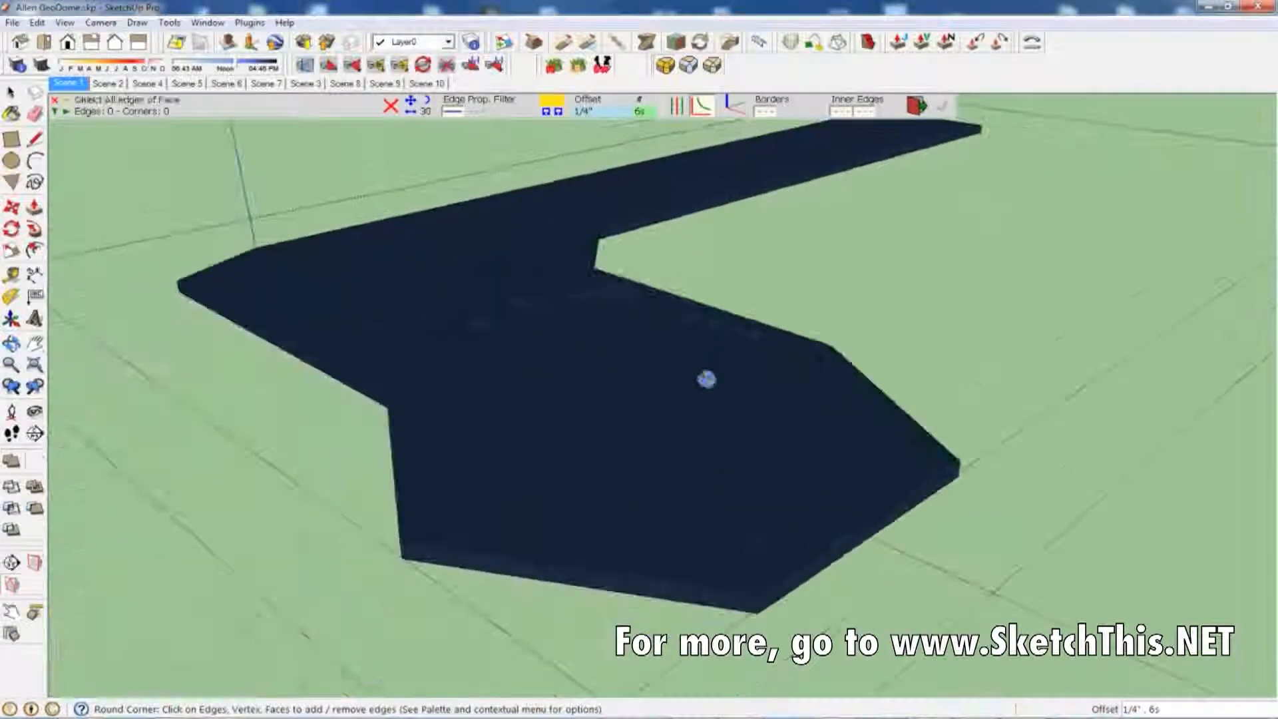
# Step: Exit corner rounding and delete the face covering the sink opening
pyautogui.press('space')
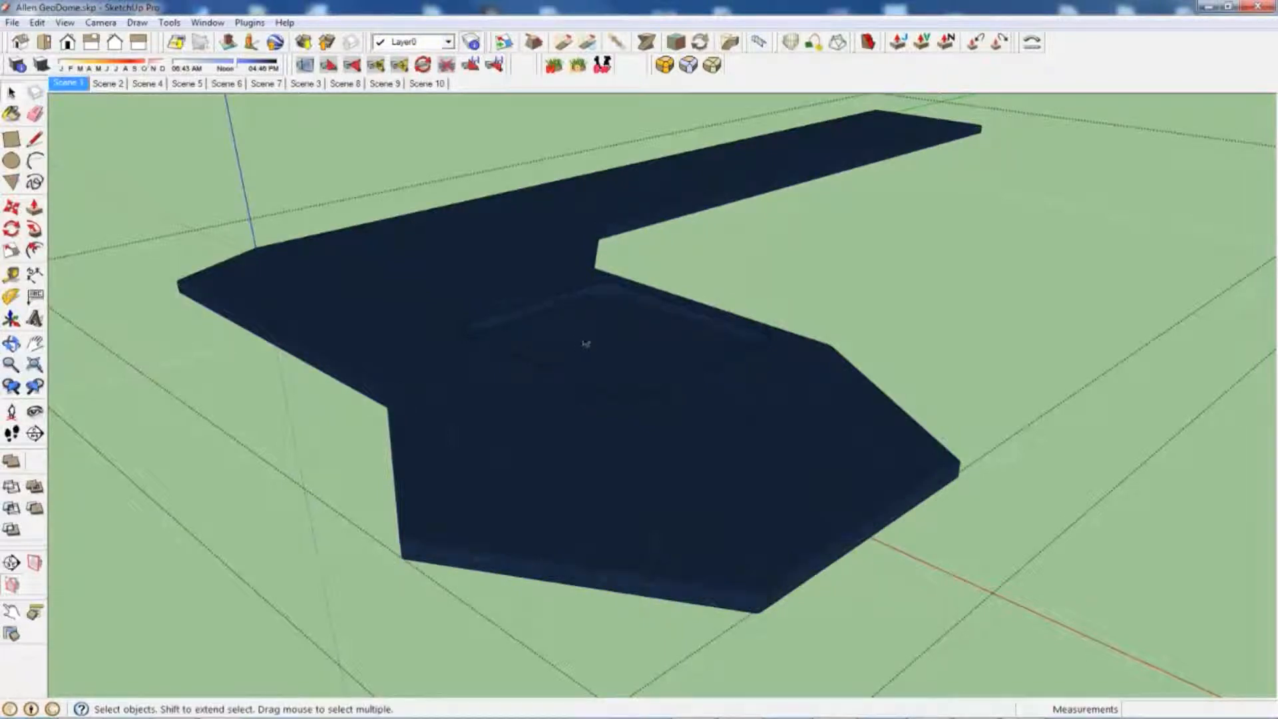
pyautogui.press('Delete')
pyautogui.moveTo(581, 340); pyautogui.dragTo(590, 353, button='middle')
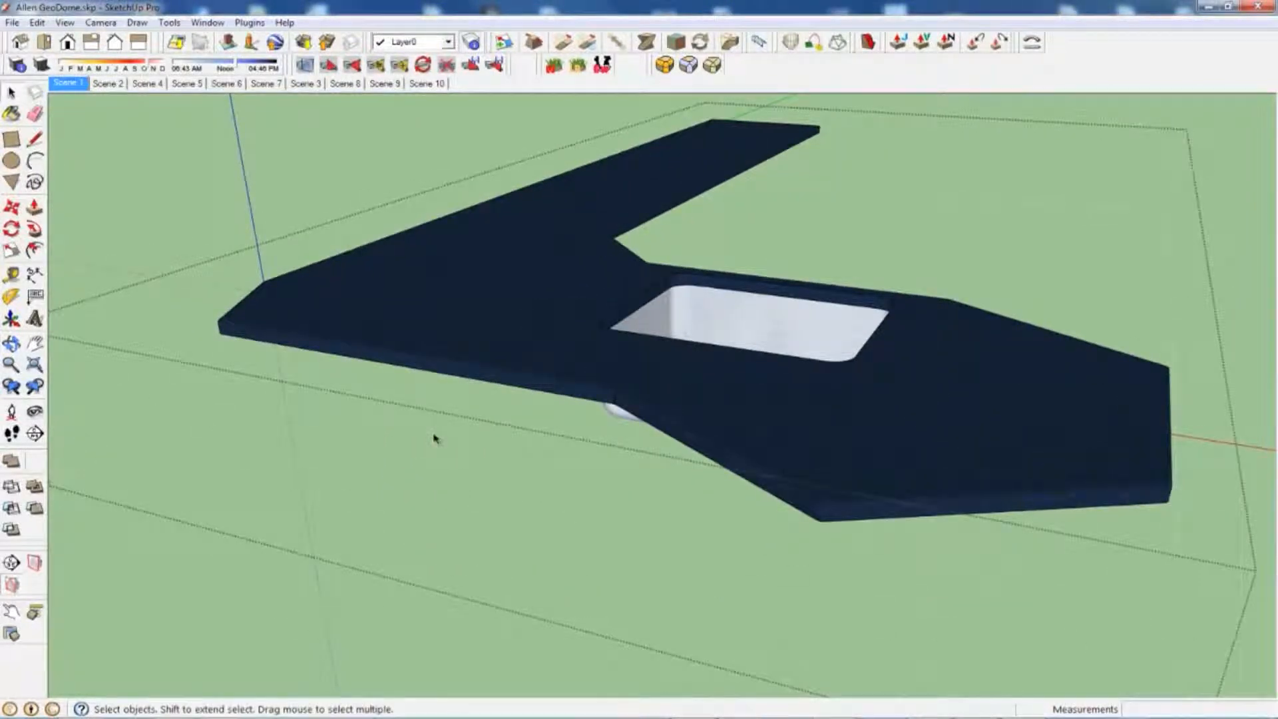